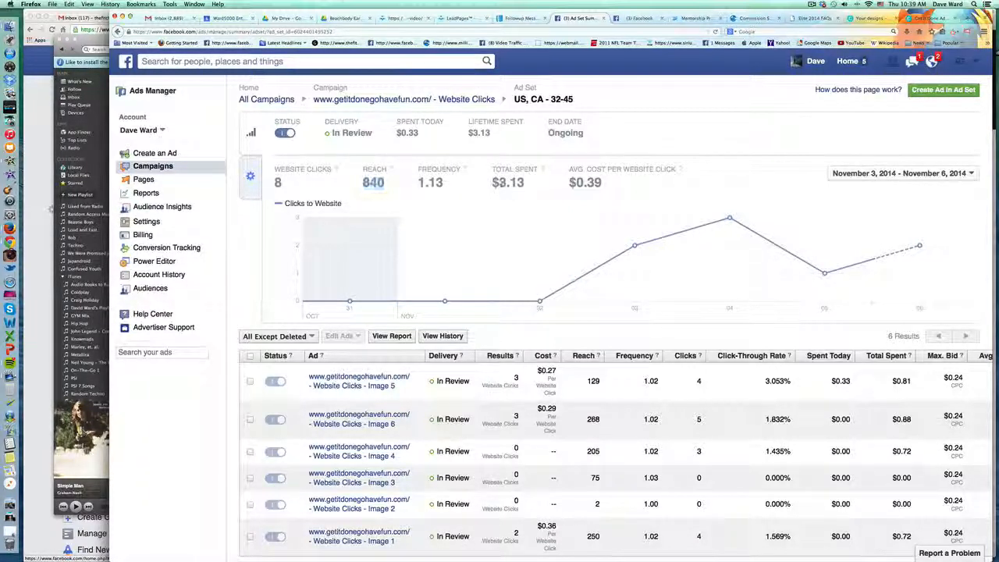
Highlight the ad set's total spent figure and expand the Image 5 and Image 6 ads to view their creatives
drag(491, 182, 527, 185)
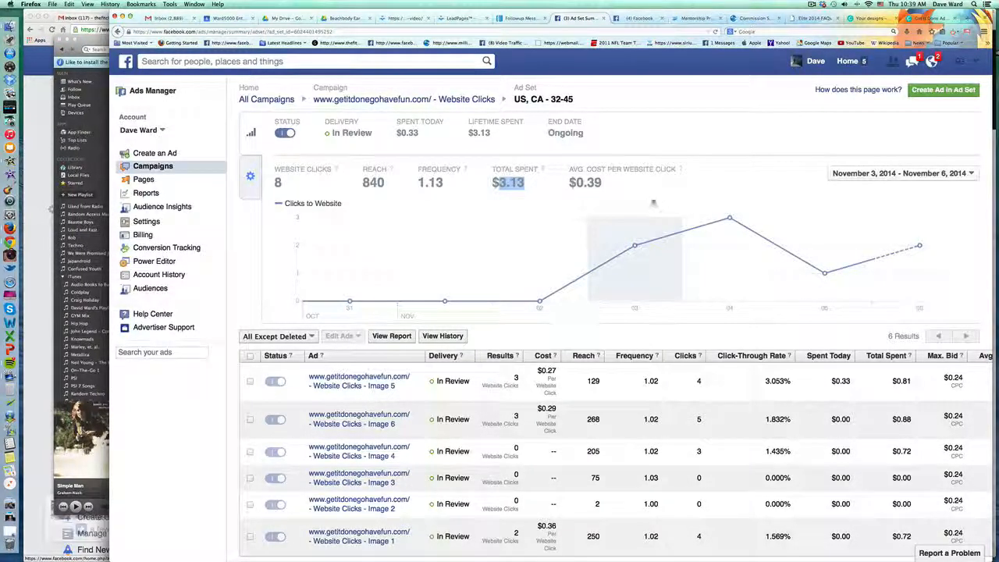
scroll(653, 203, down, 1)
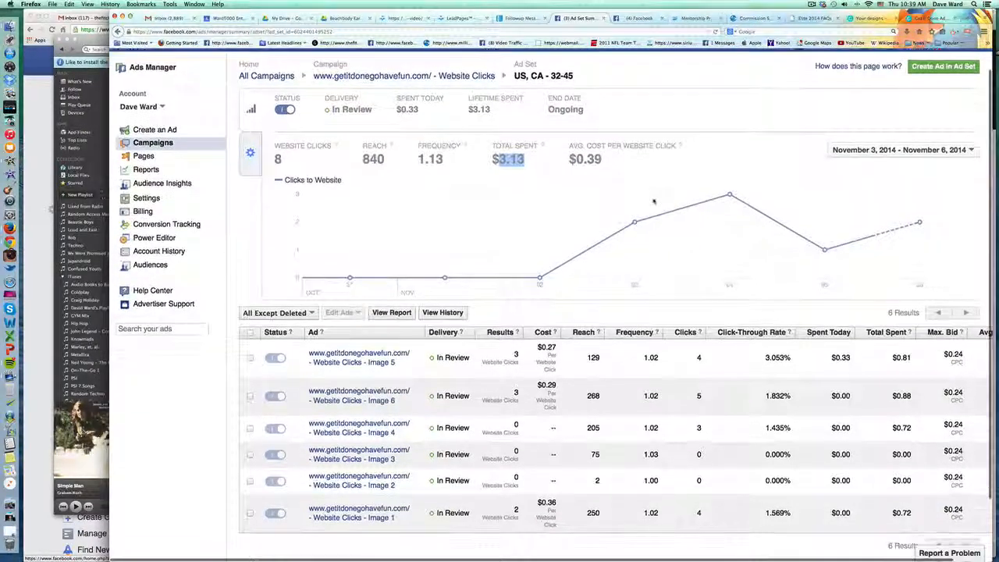
scroll(653, 202, down, 3)
click(336, 290)
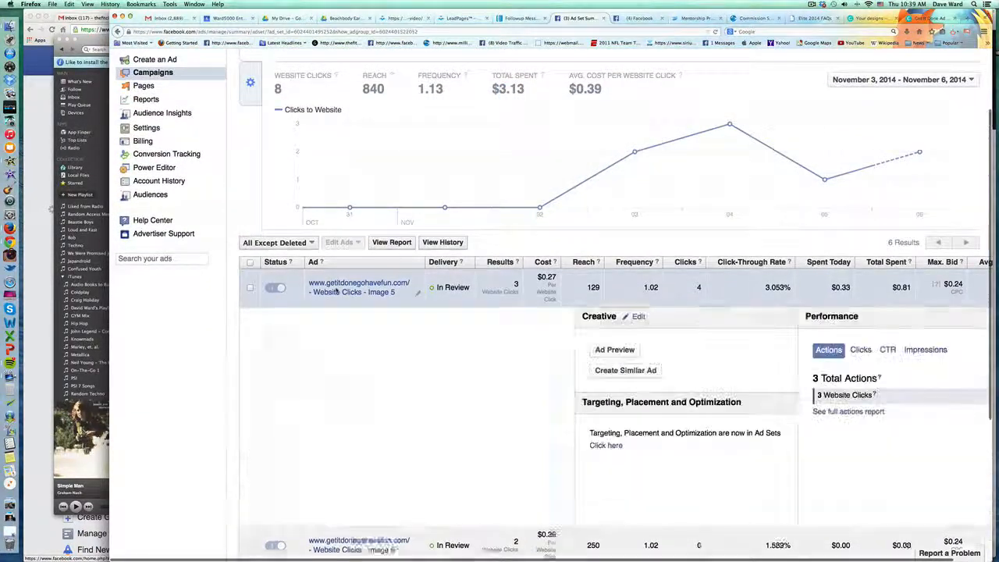
scroll(335, 290, down, 10)
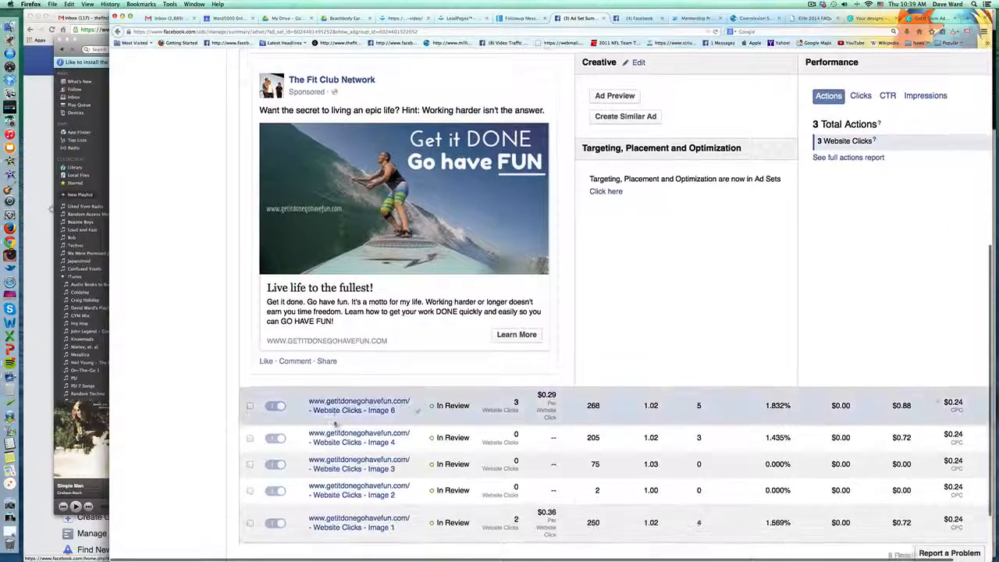
click(336, 420)
scroll(402, 404, down, 15)
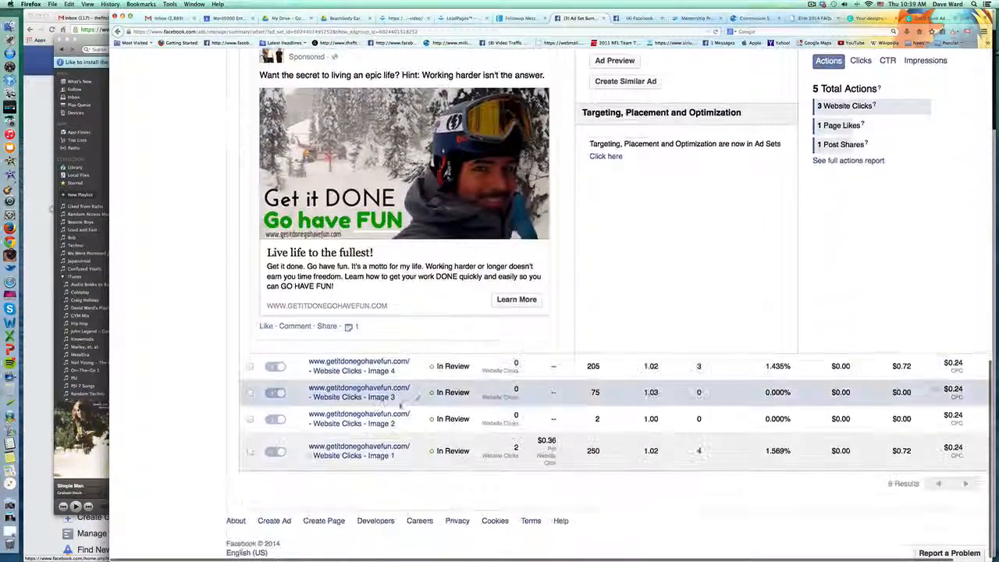
Expand the Image 4, Image 3, Image 2 and Image 1 ads to view their creatives and performance
click(386, 366)
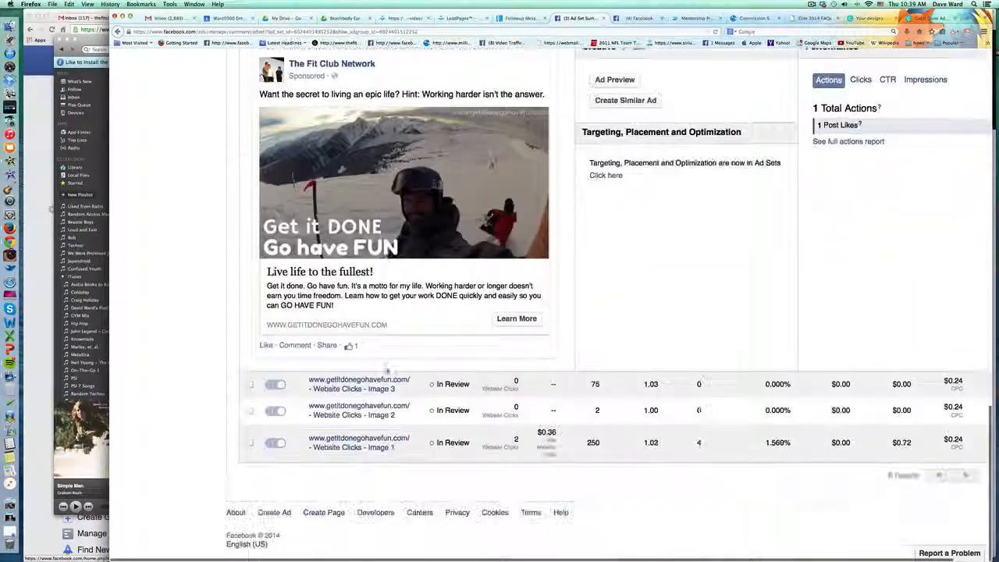
click(380, 383)
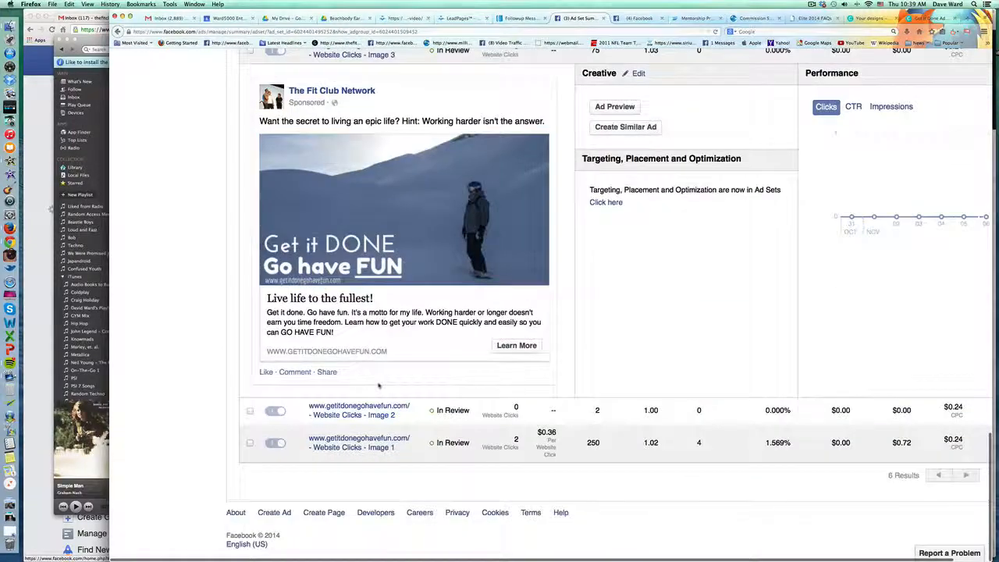
click(382, 409)
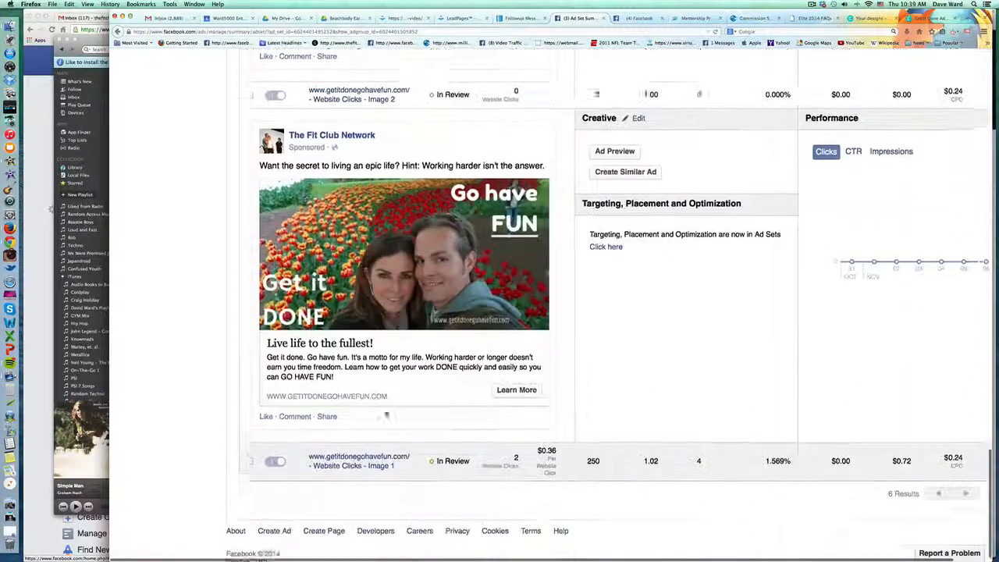
scroll(386, 417, down, 1)
click(383, 447)
scroll(605, 405, down, 4)
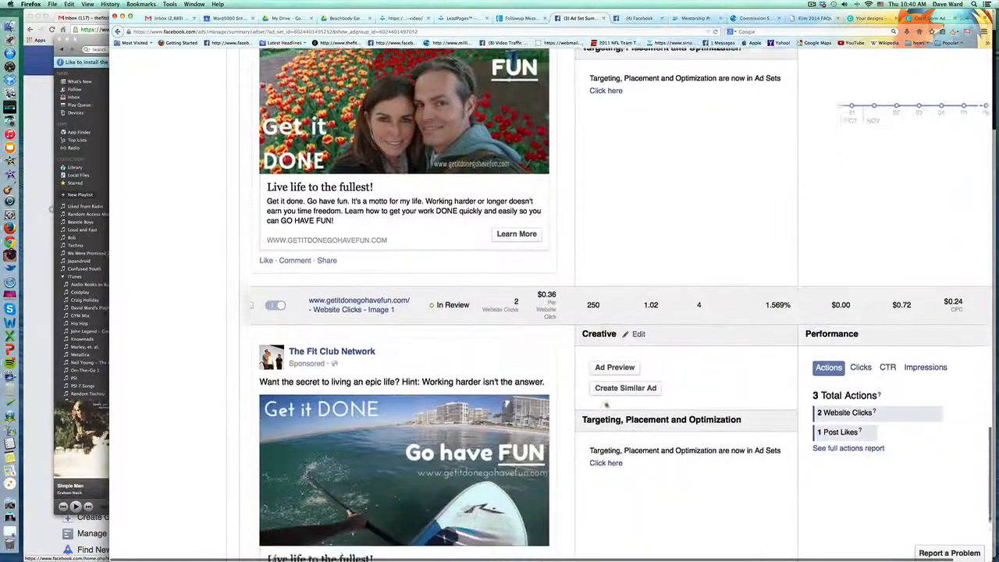
scroll(605, 405, down, 3)
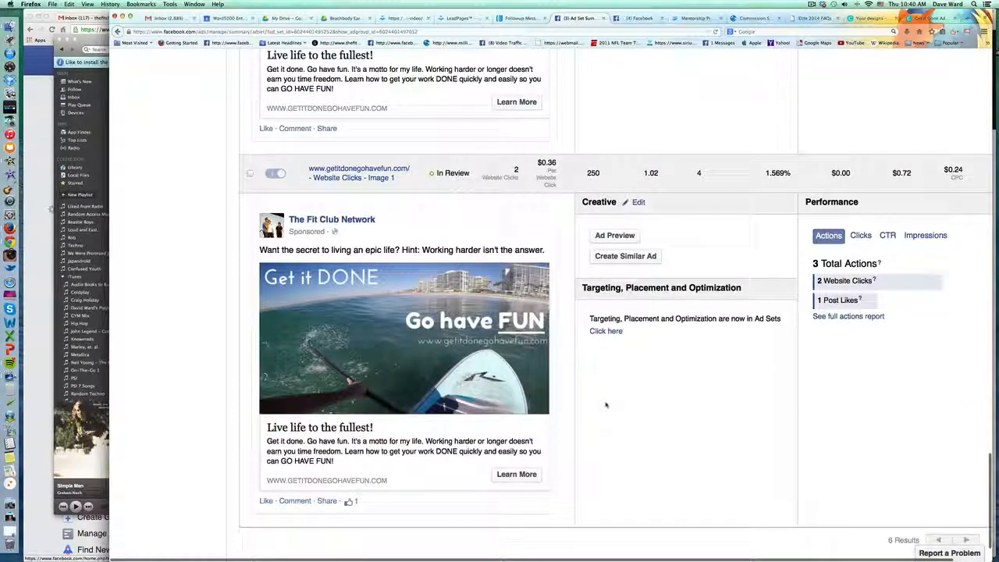
scroll(605, 405, up, 1)
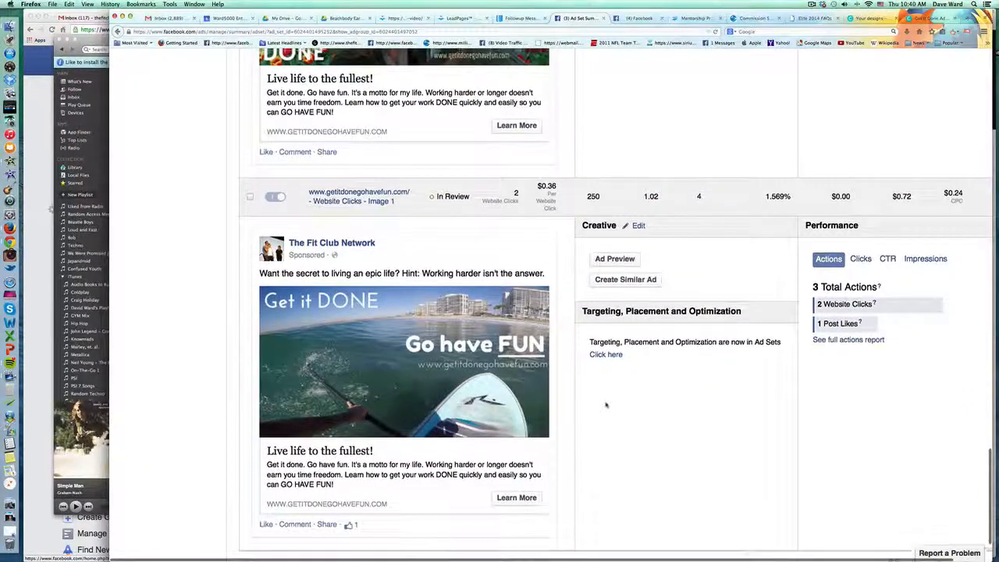
scroll(605, 405, down, 10)
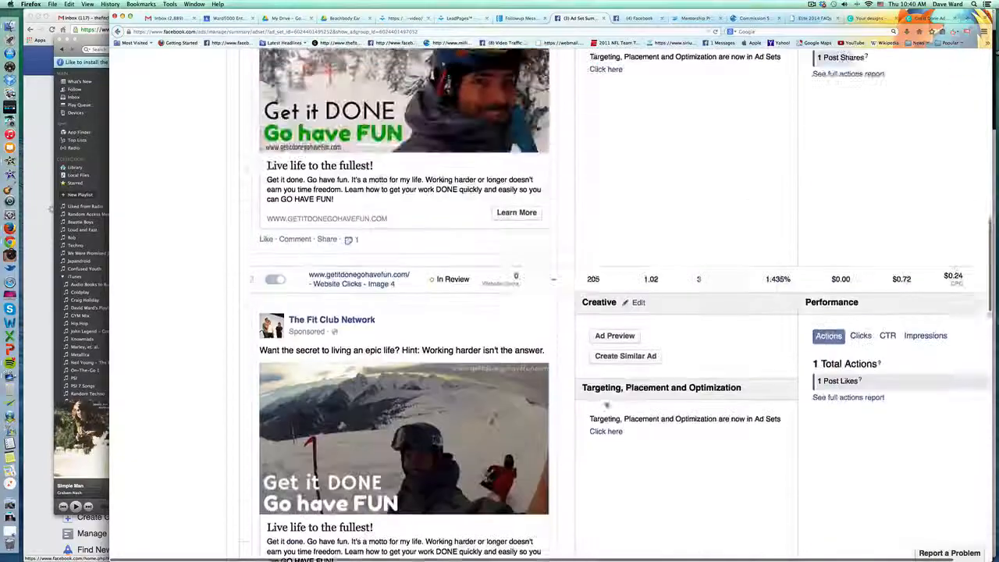
scroll(606, 405, up, 10)
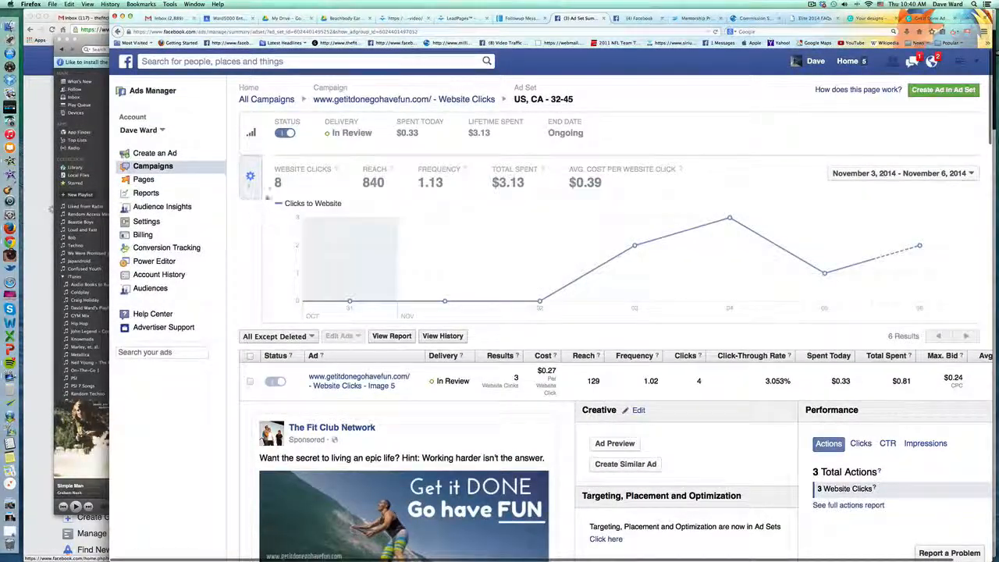
Display the ad set's budget and targeting summary and highlight its full list of interests
click(251, 177)
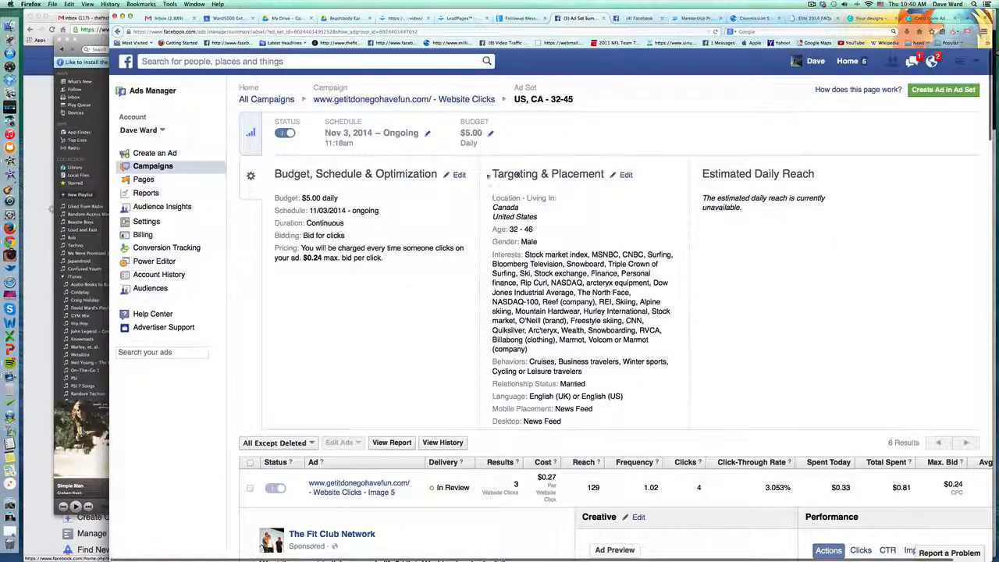
click(250, 133)
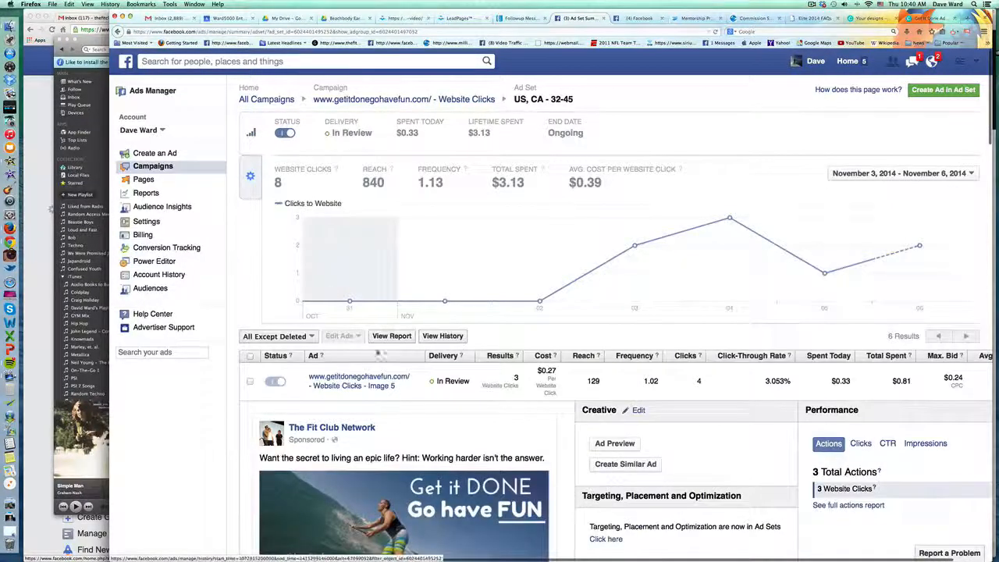
scroll(380, 354, down, 3)
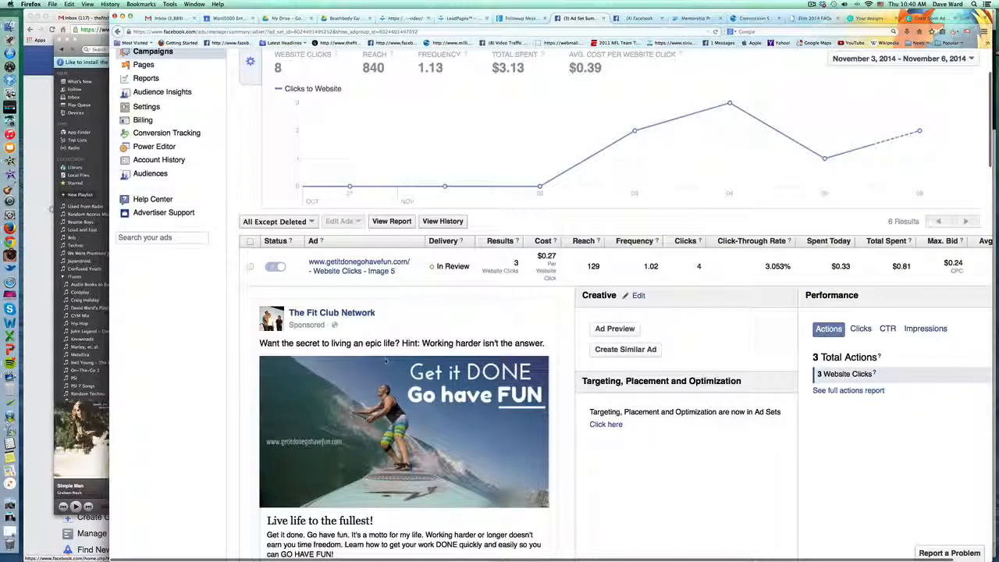
scroll(384, 360, up, 3)
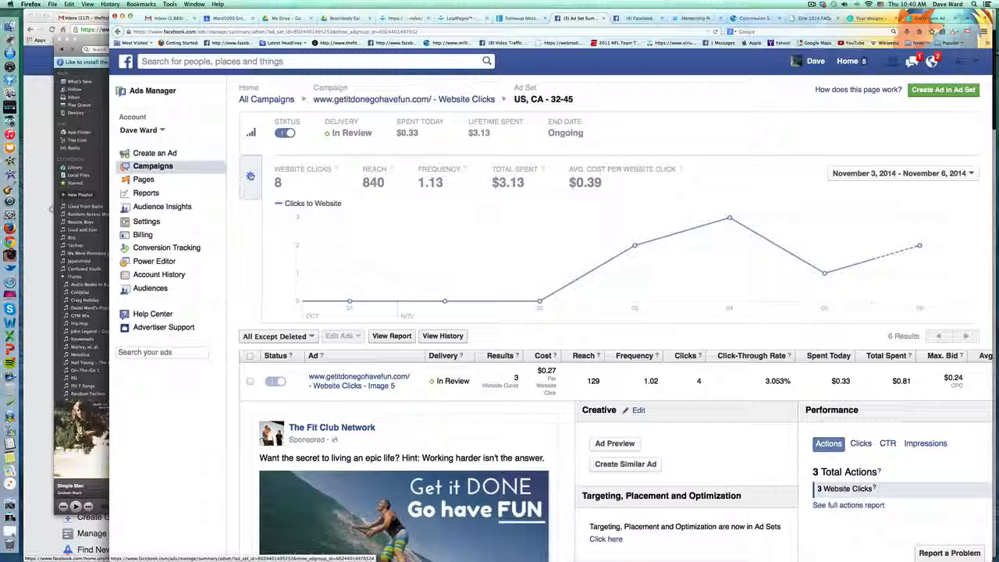
click(251, 176)
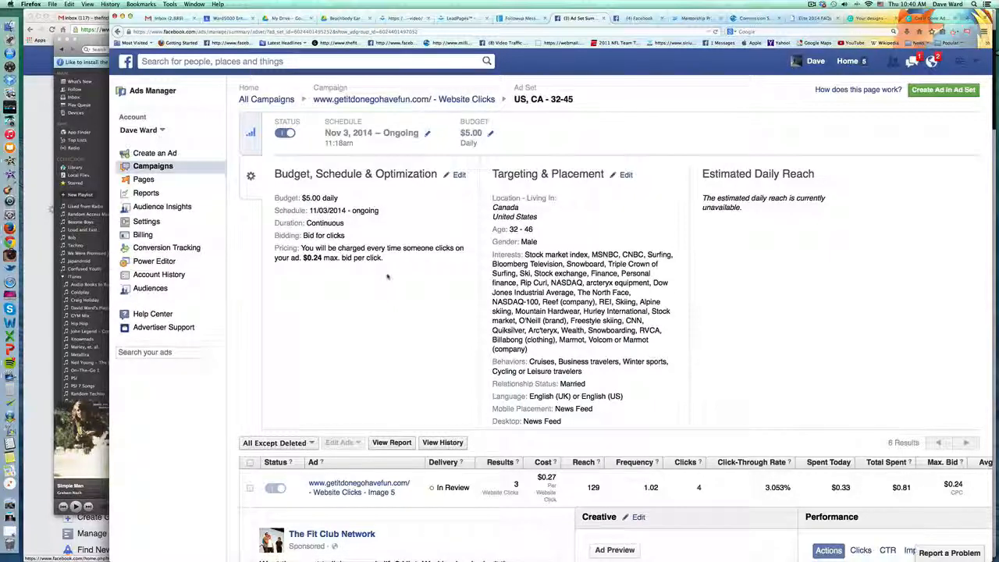
drag(525, 255, 601, 352)
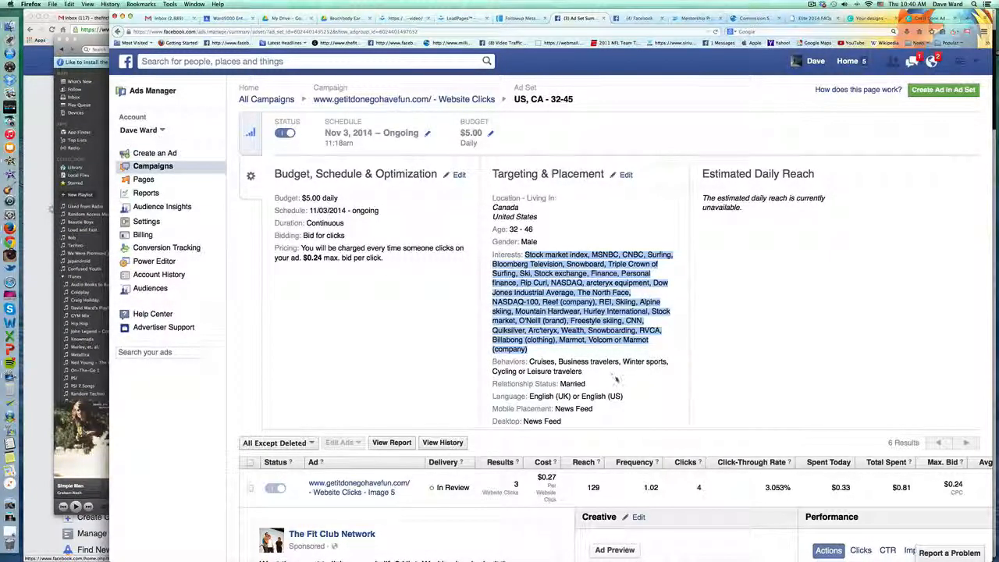
Open the targeting and placement settings of the US, CA - 32-45 ad set for editing
click(626, 175)
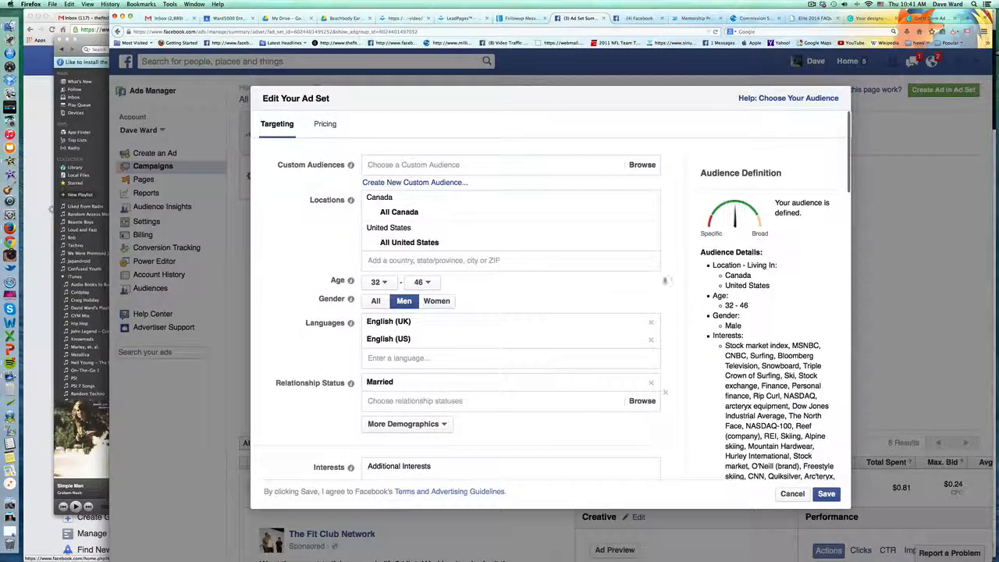
click(792, 493)
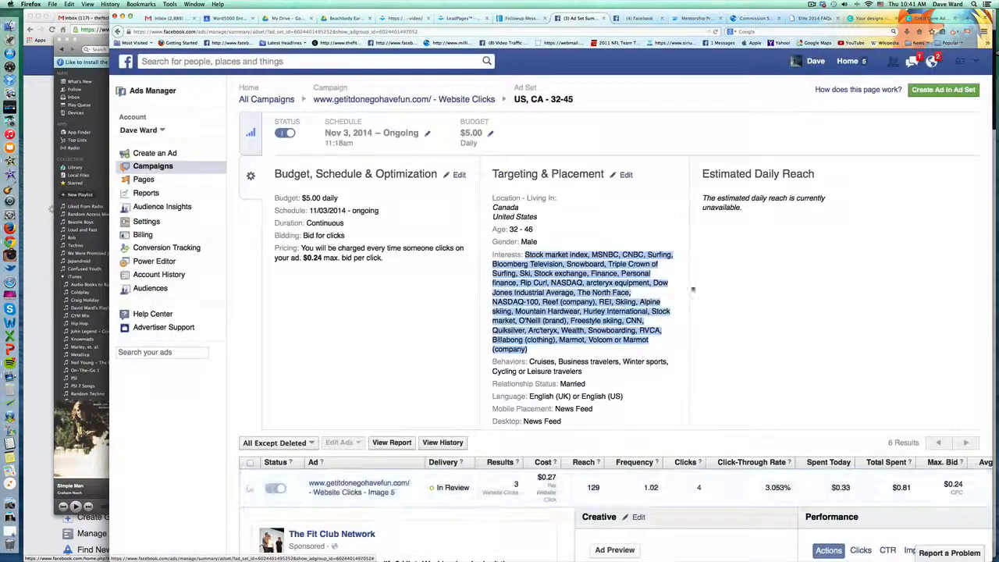
click(624, 175)
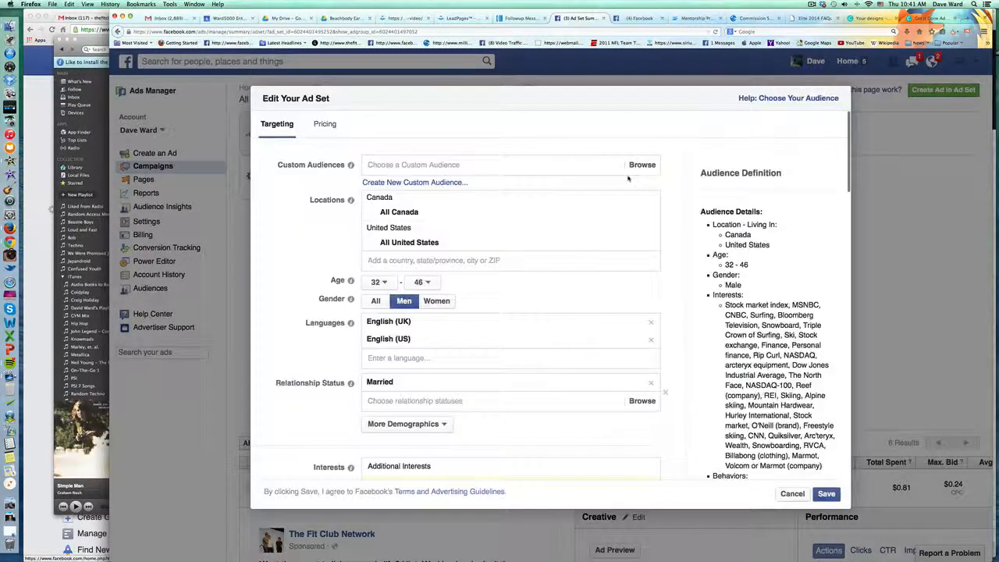
Examine the ad set's targeted interests and behaviors, including the audience size of individual interests
scroll(502, 328, down, 5)
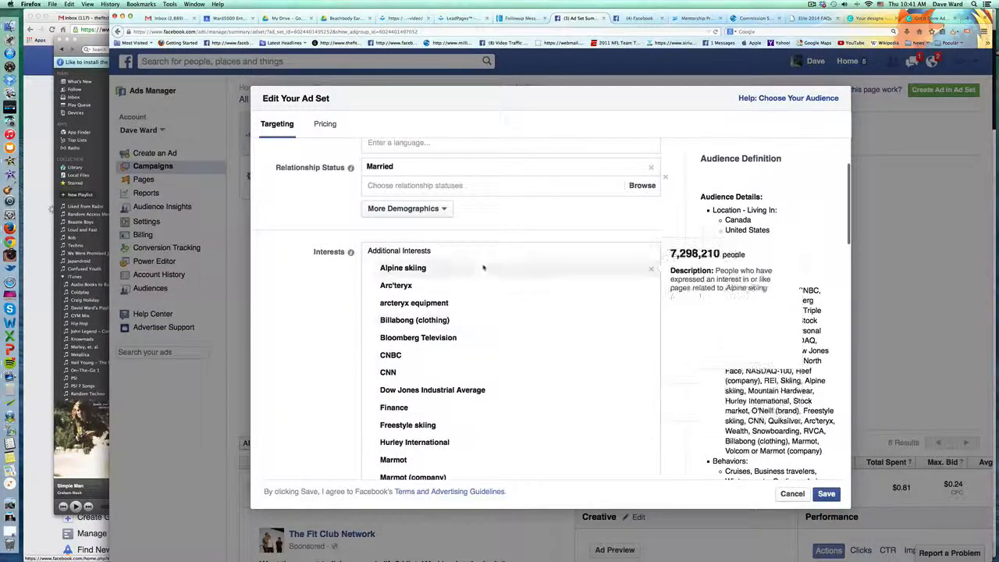
scroll(511, 359, down, 2)
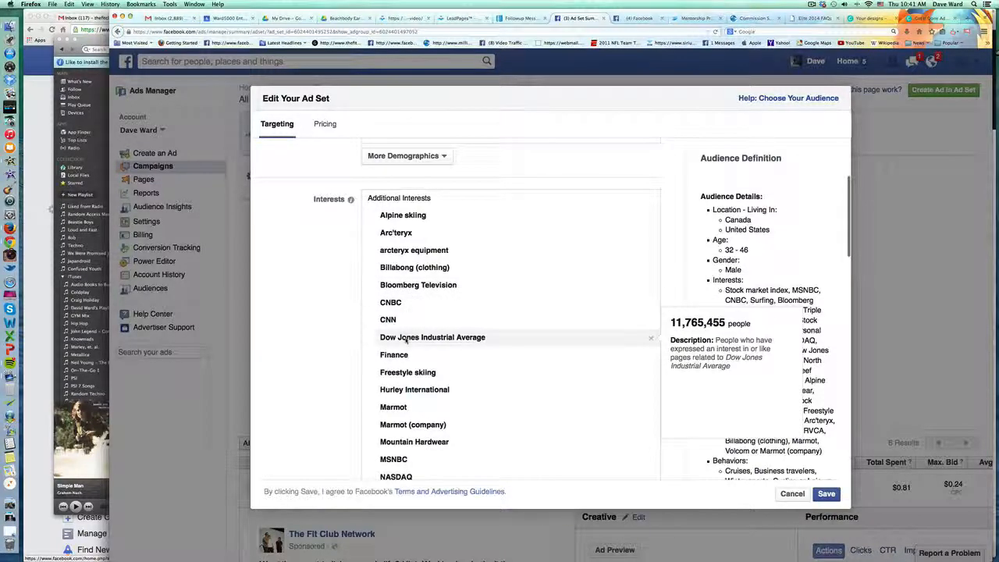
scroll(437, 343, down, 2)
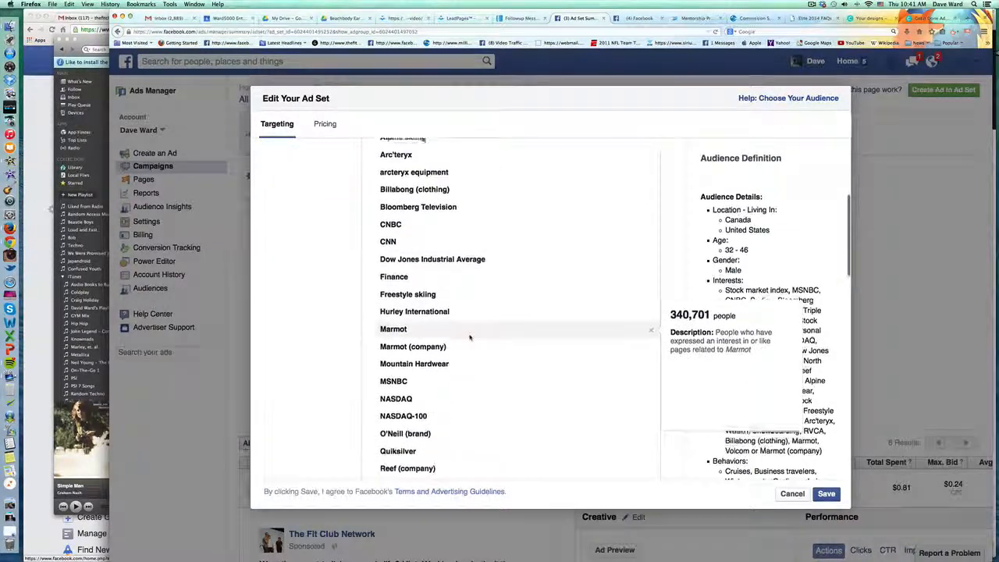
scroll(433, 383, down, 2)
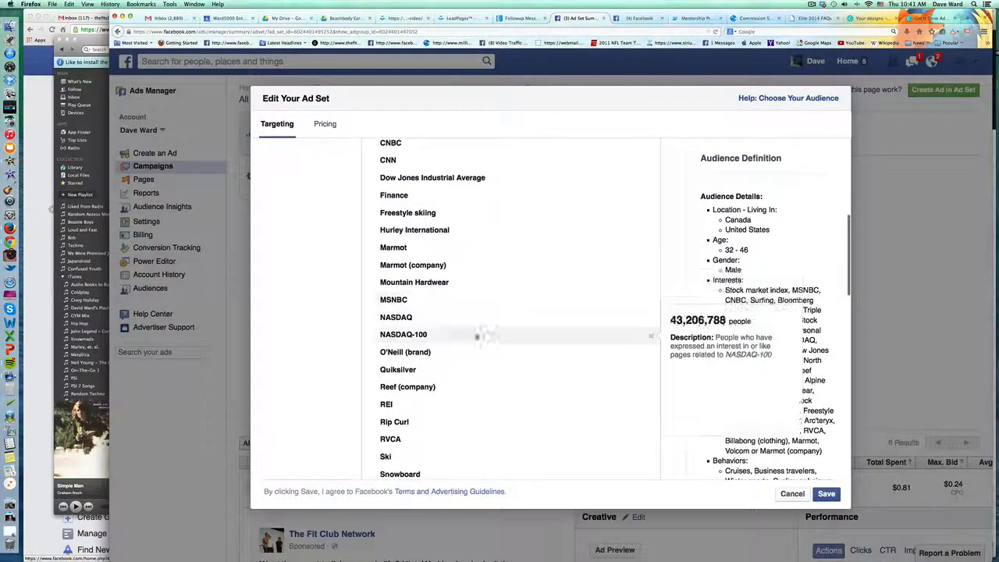
scroll(485, 341, down, 2)
scroll(483, 335, down, 4)
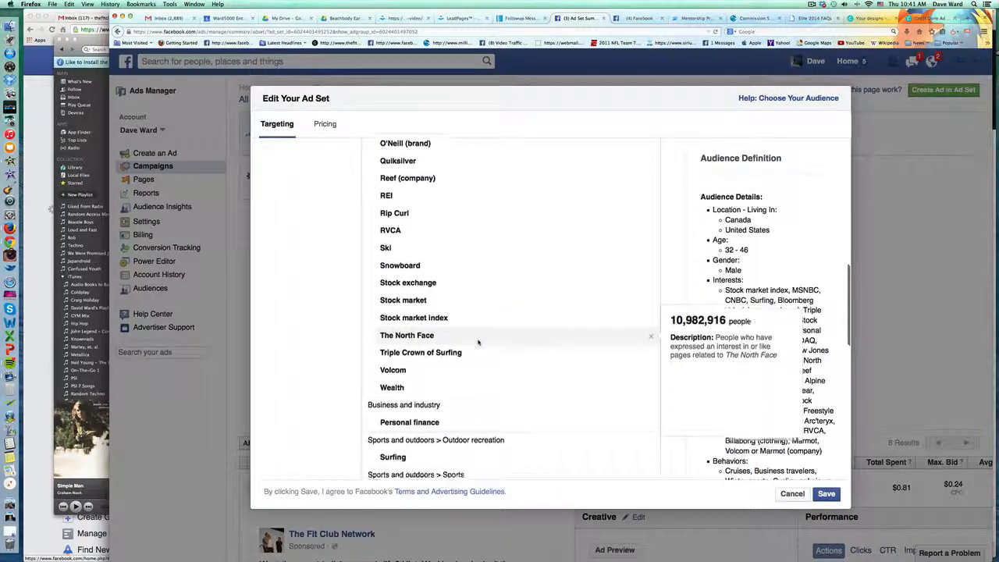
scroll(479, 340, down, 2)
scroll(479, 340, down, 2)
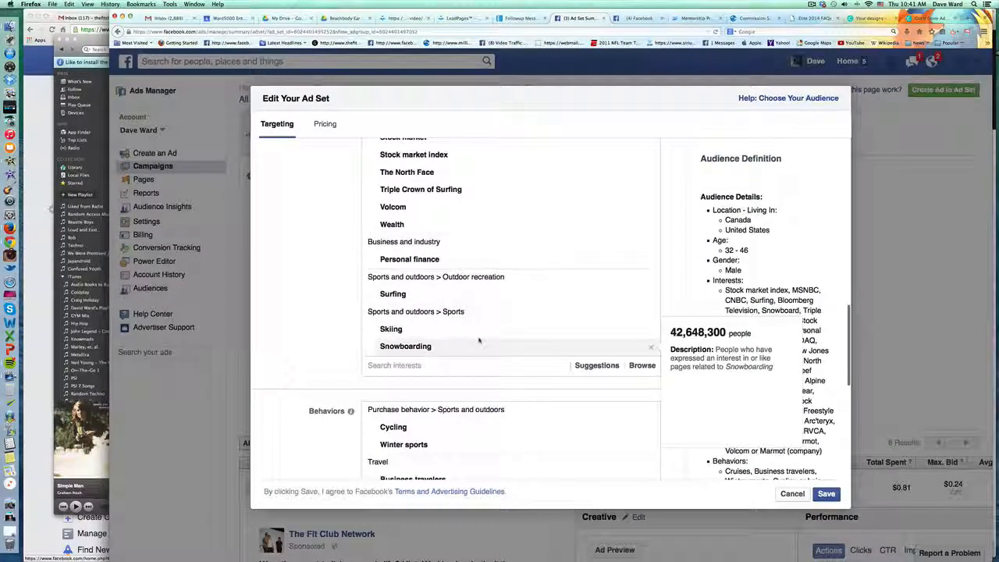
scroll(479, 340, down, 2)
scroll(479, 341, down, 2)
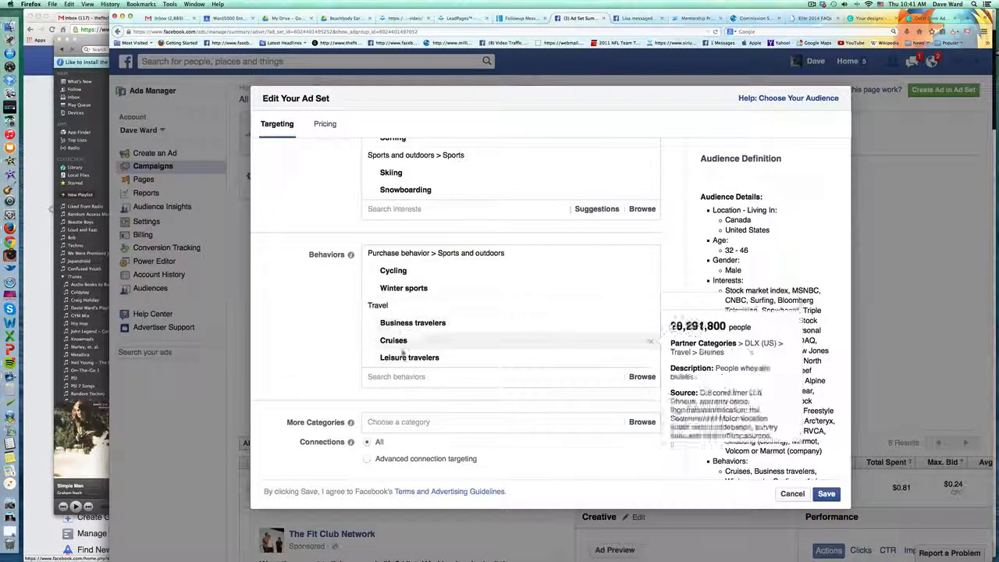
Add the "All charitable donations" behavior from the Charitable donations category to the ad set's targeting
click(368, 376)
scroll(371, 351, down, 3)
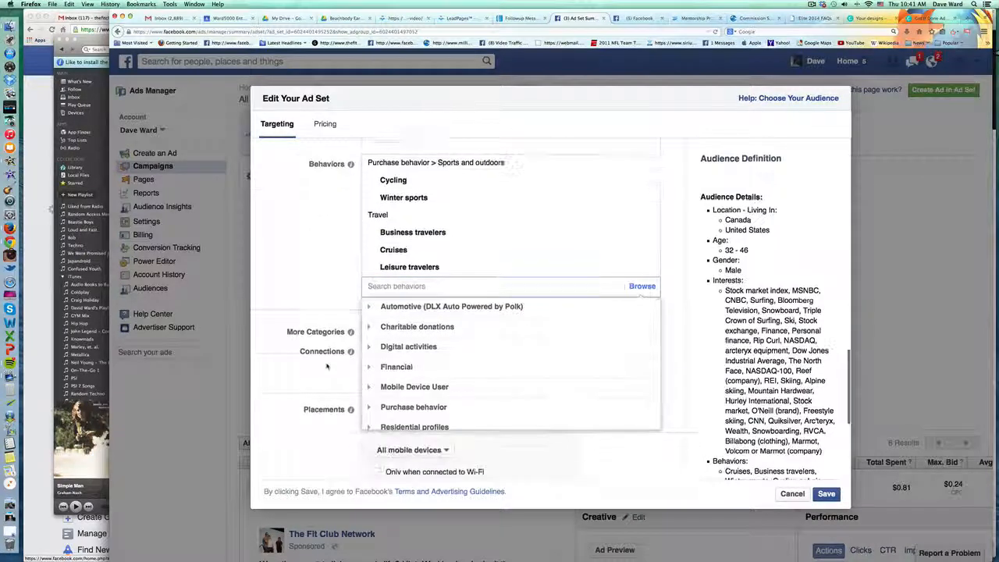
click(372, 326)
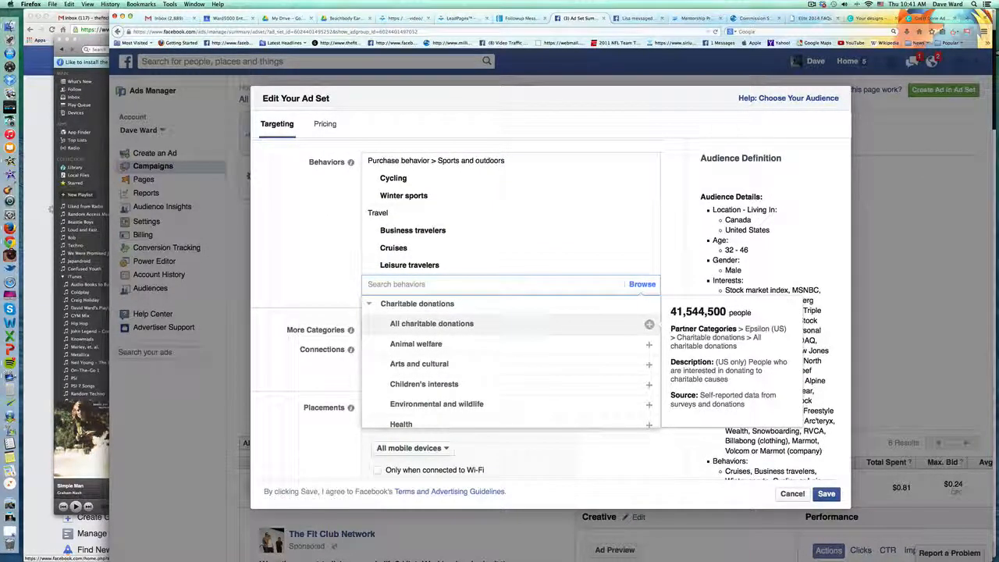
click(446, 325)
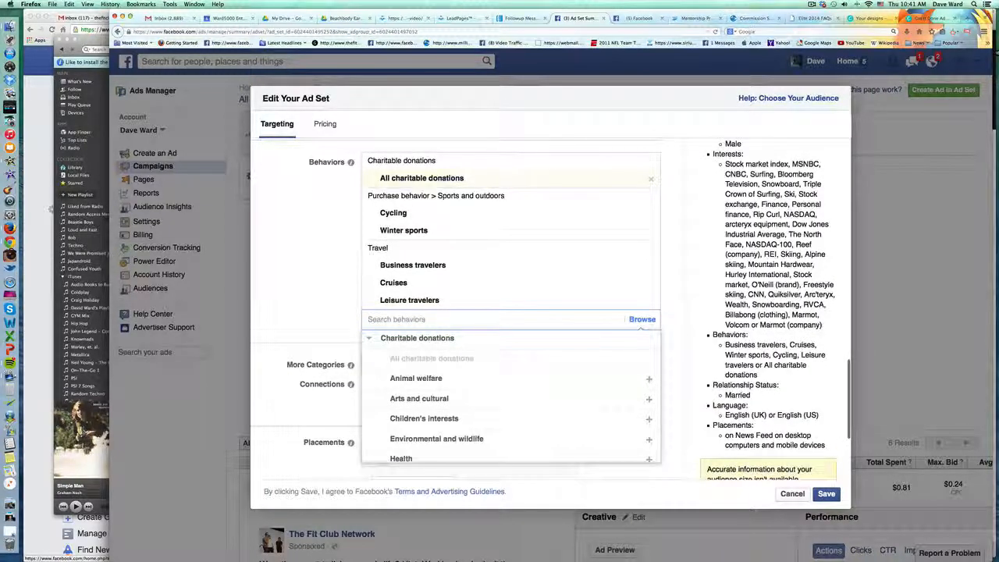
scroll(755, 331, down, 3)
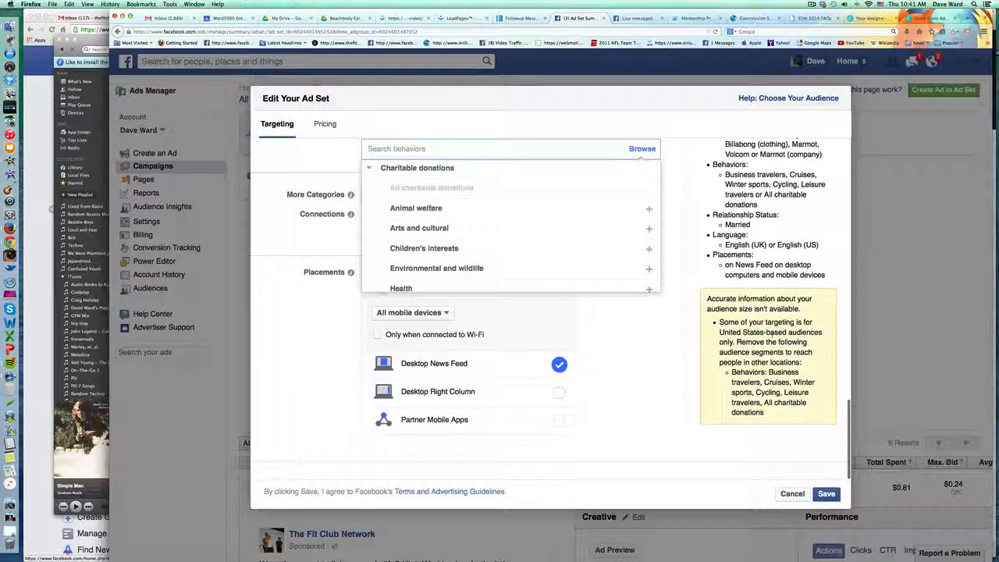
click(317, 174)
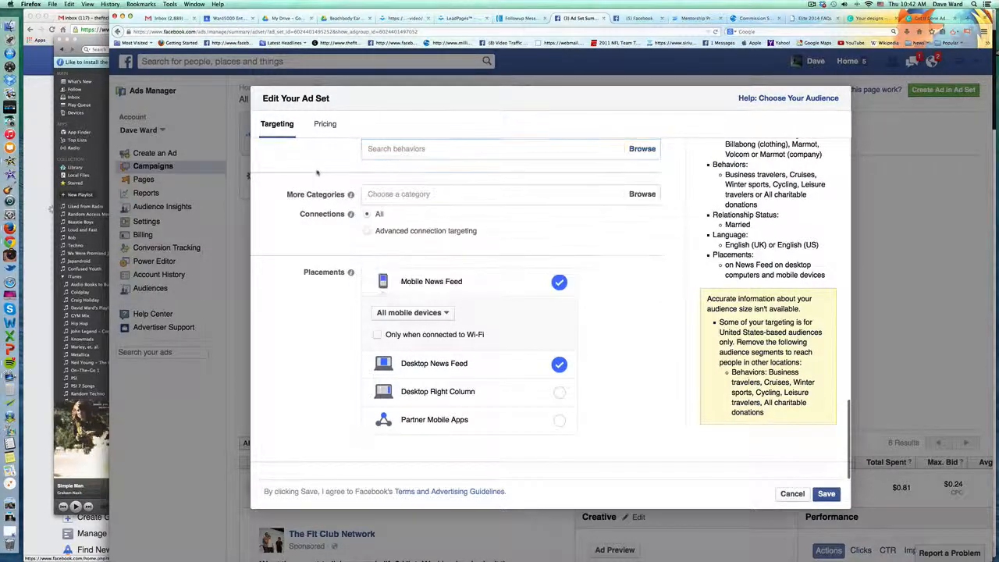
scroll(317, 173, up, 5)
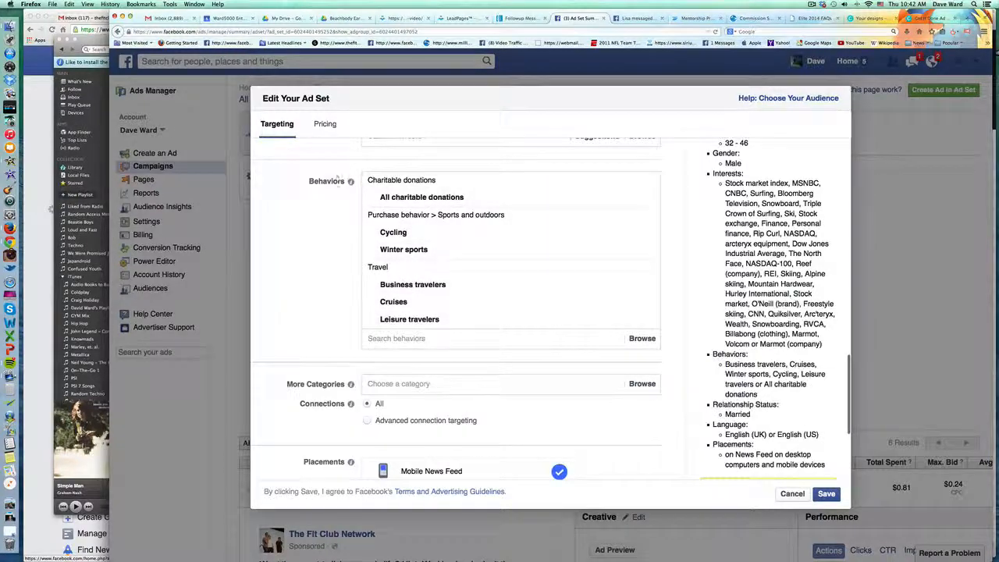
Examine the ad set's selected behaviors, placements and audience details, including the note about US-only targeting segments
mouse_move(351, 184)
scroll(351, 184, up, 3)
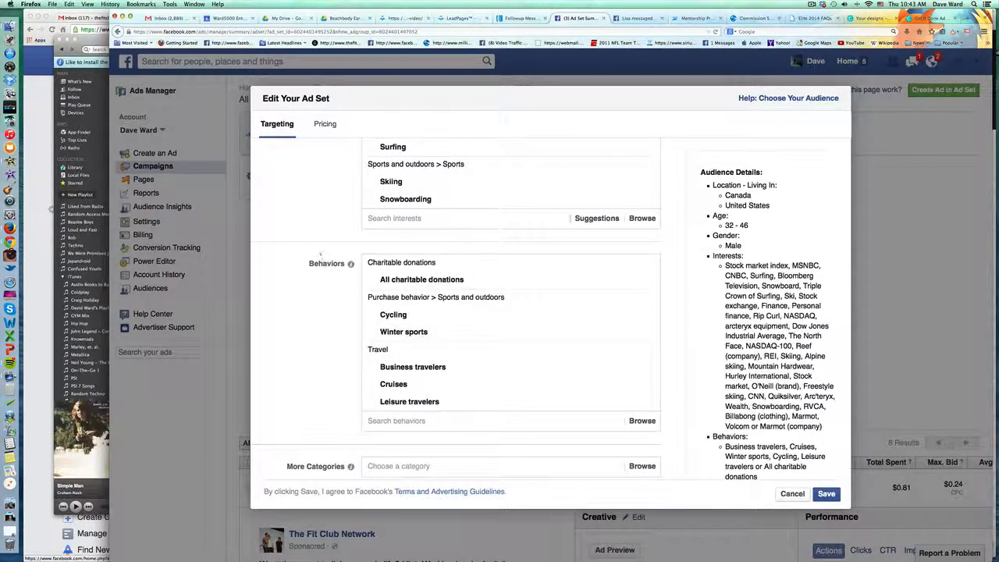
scroll(688, 320, down, 5)
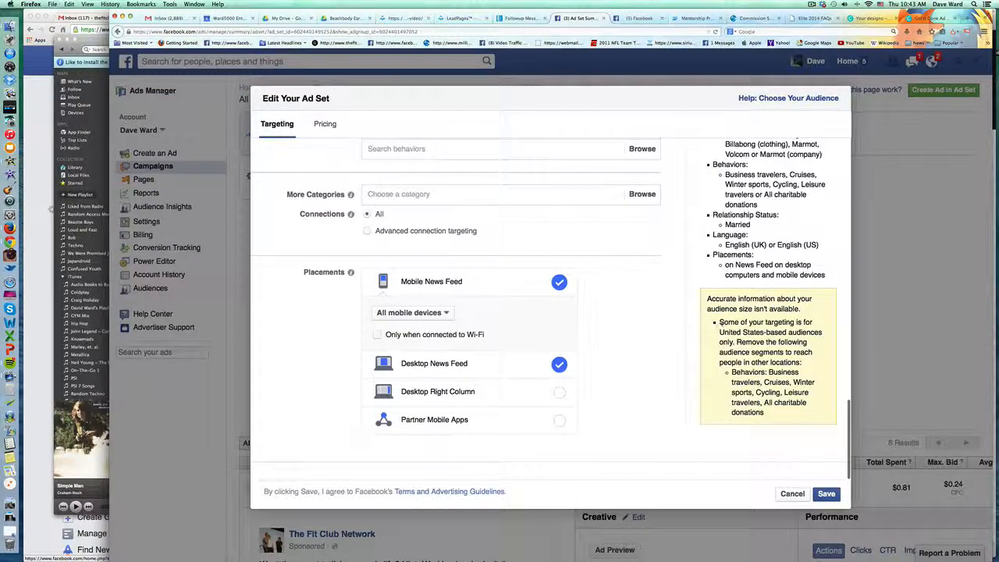
scroll(421, 364, up, 5)
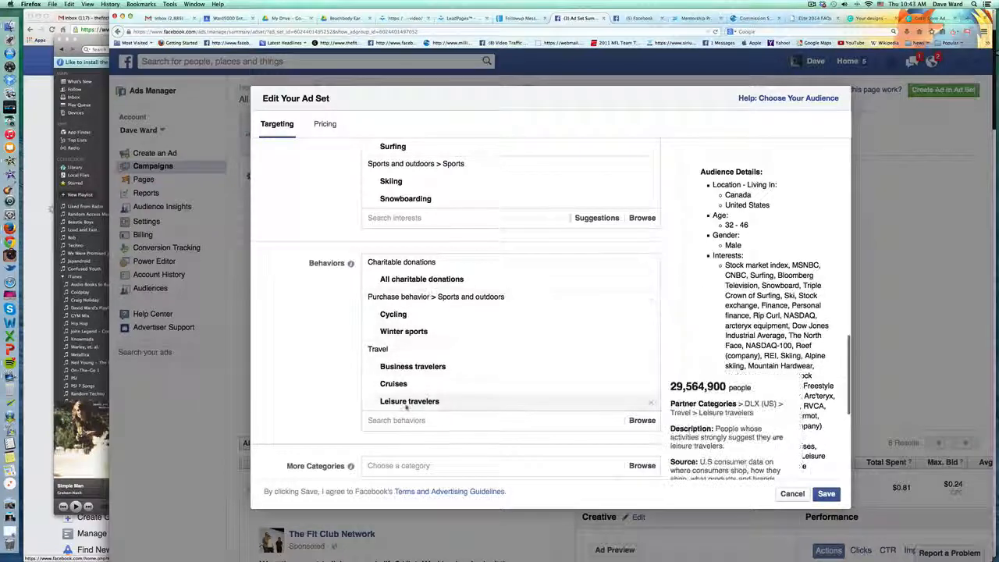
scroll(404, 297, down, 5)
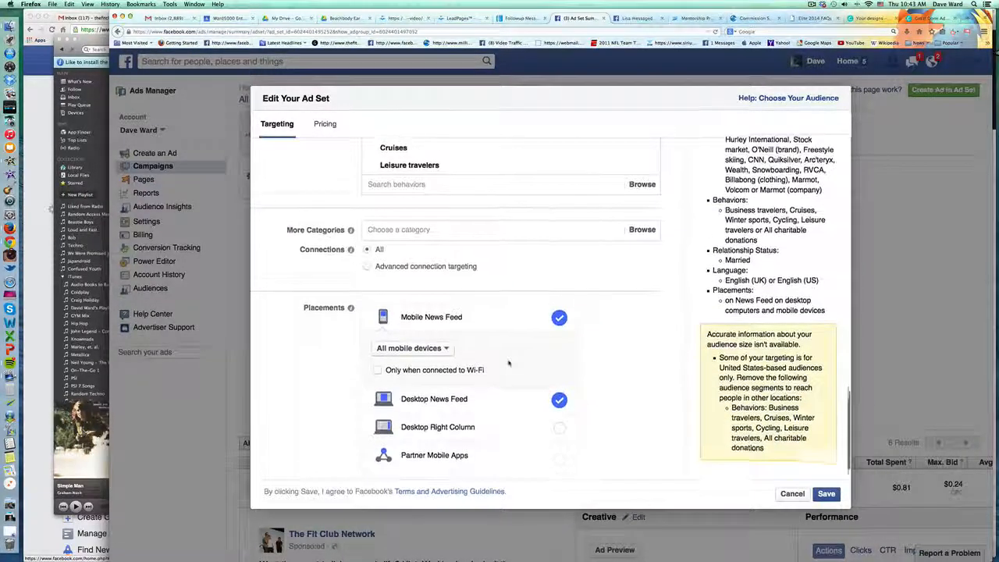
scroll(405, 219, up, 5)
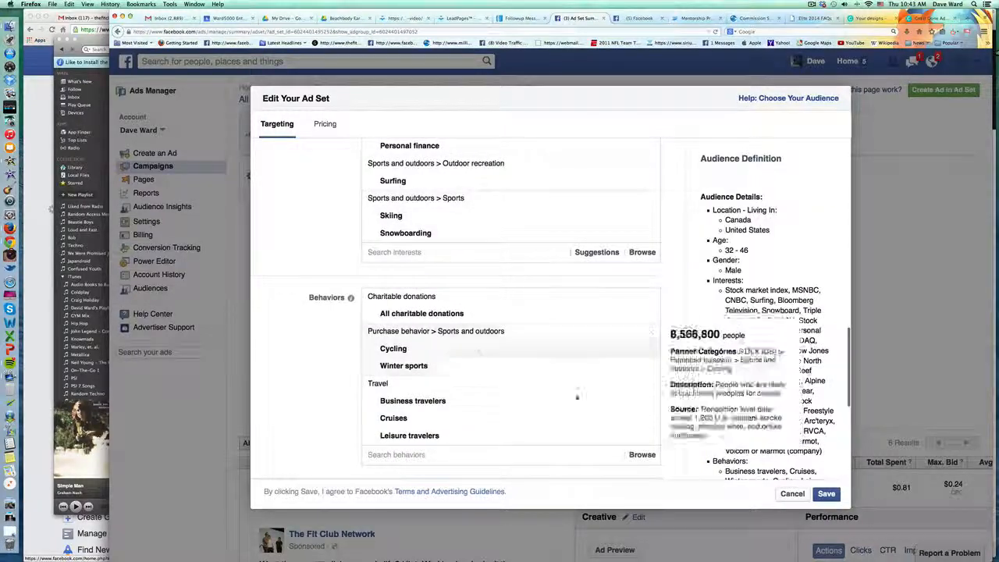
scroll(511, 313, up, 1)
scroll(776, 353, down, 5)
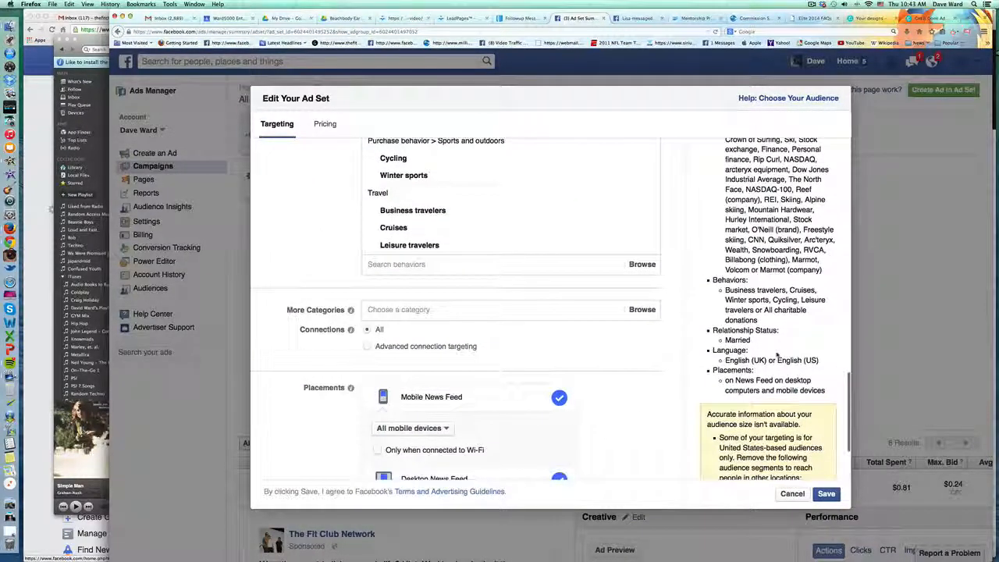
Save the ad set's targeting changes and return to the ad set's overview
click(826, 494)
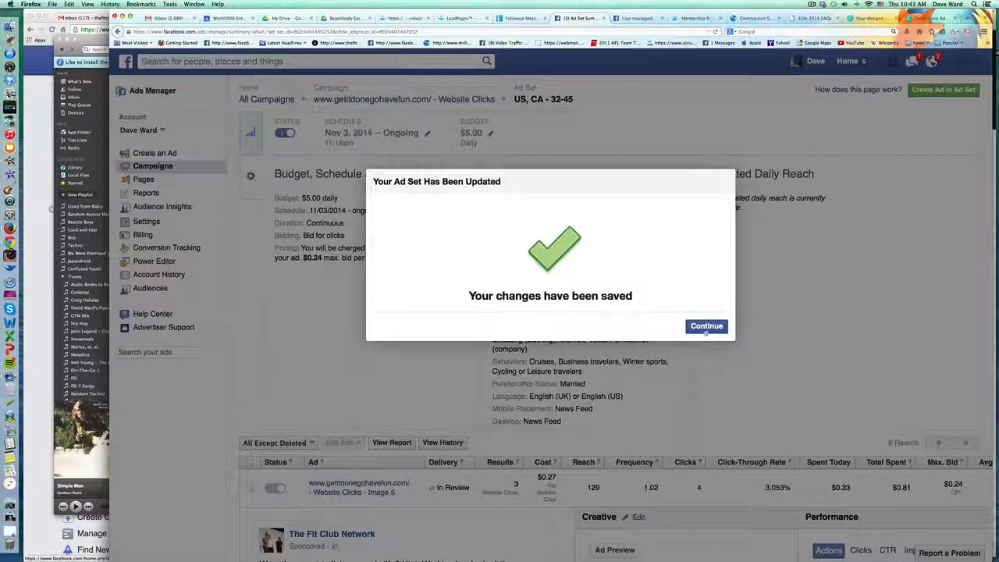
click(704, 328)
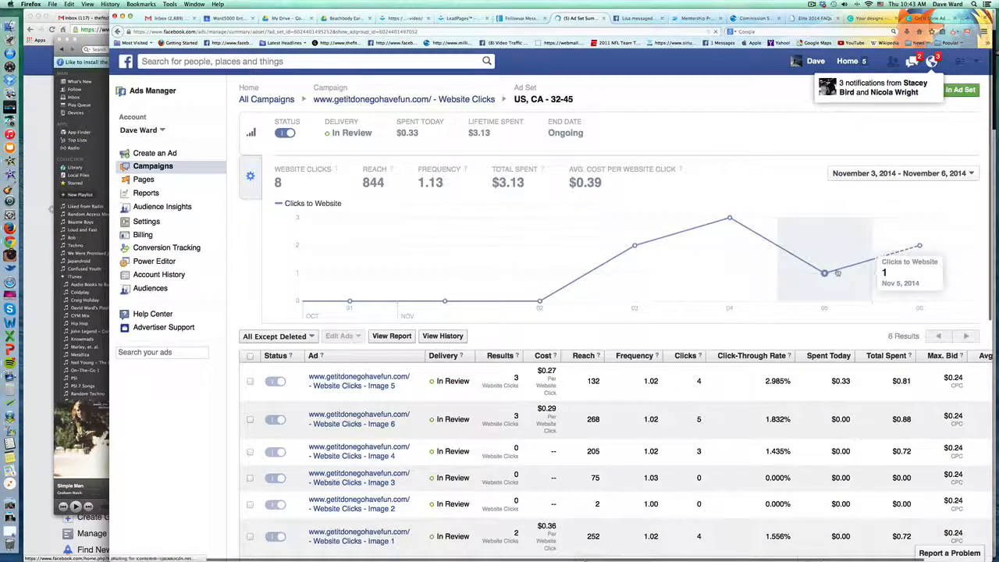
Review the ad set's Clicks to Website graph, including the Nov 6, 2014 point, and the results of its ads
mouse_move(918, 247)
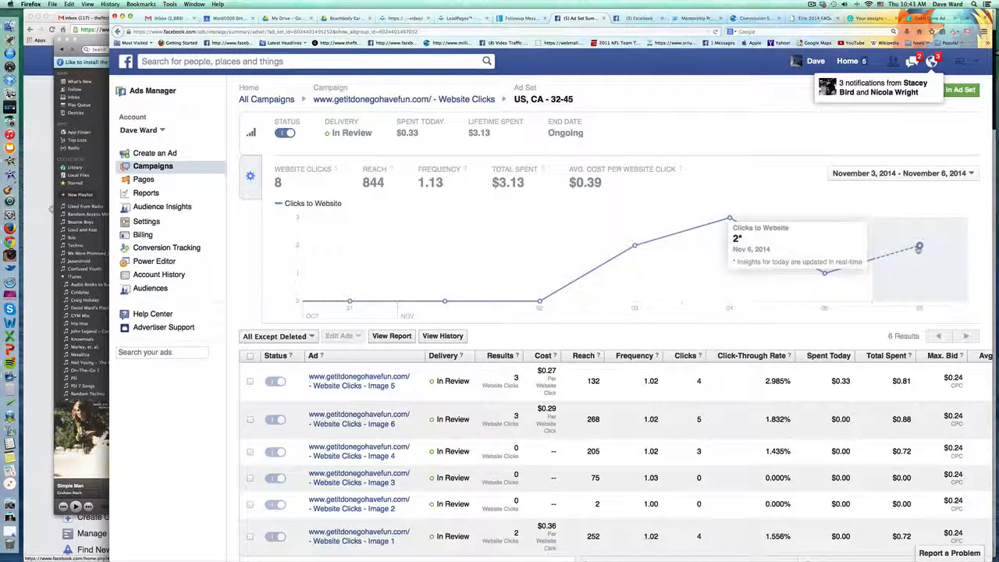
scroll(606, 380, down, 2)
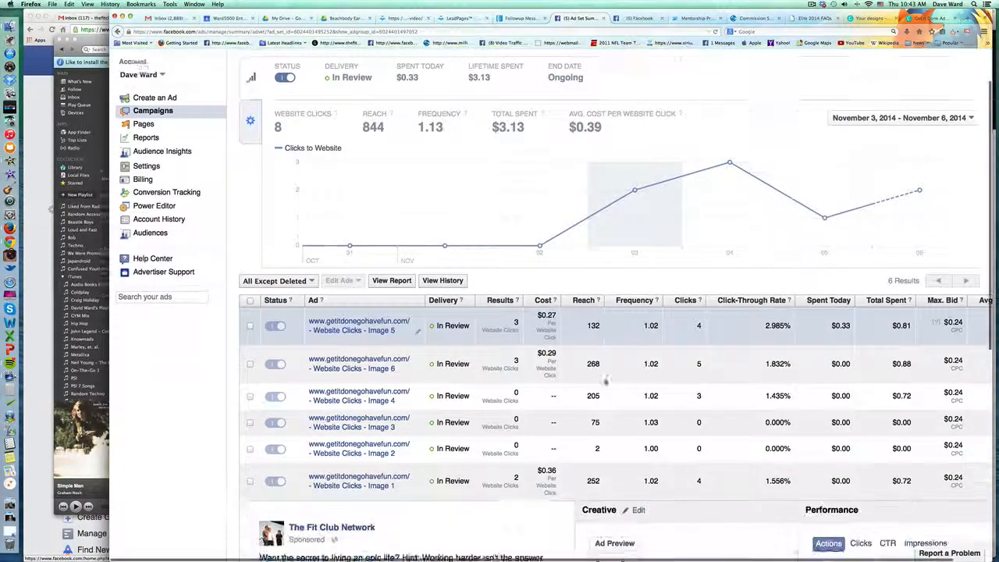
scroll(606, 380, down, 2)
scroll(605, 380, up, 3)
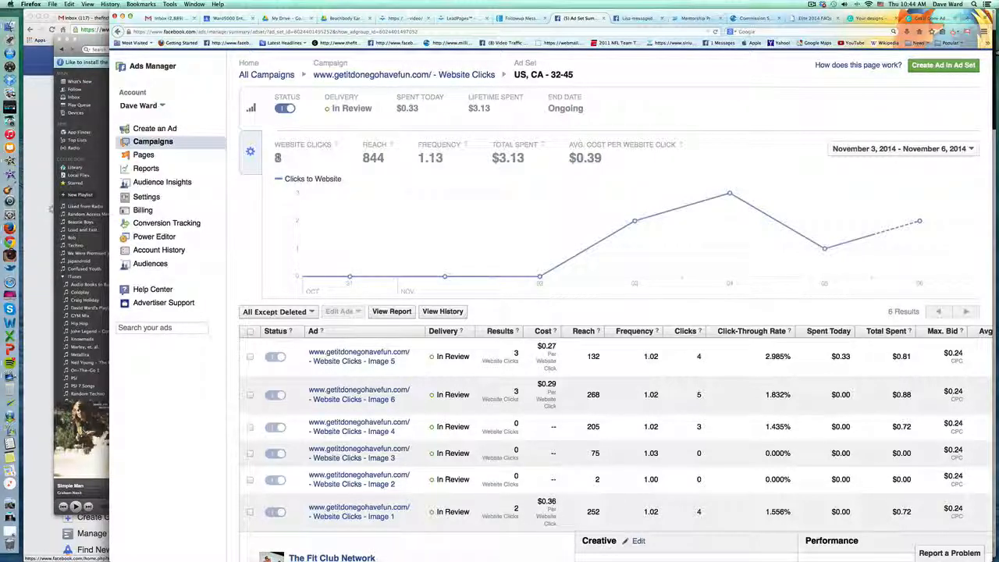
scroll(593, 327, down, 2)
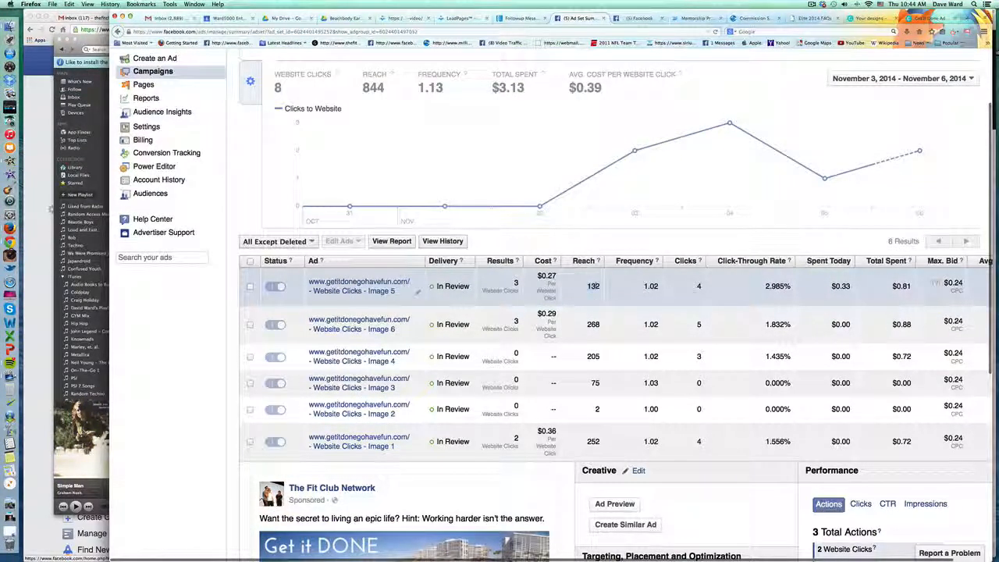
Expand the Image 5 ad and examine its reach, click-through rate, creative and performance against the other ads
click(593, 286)
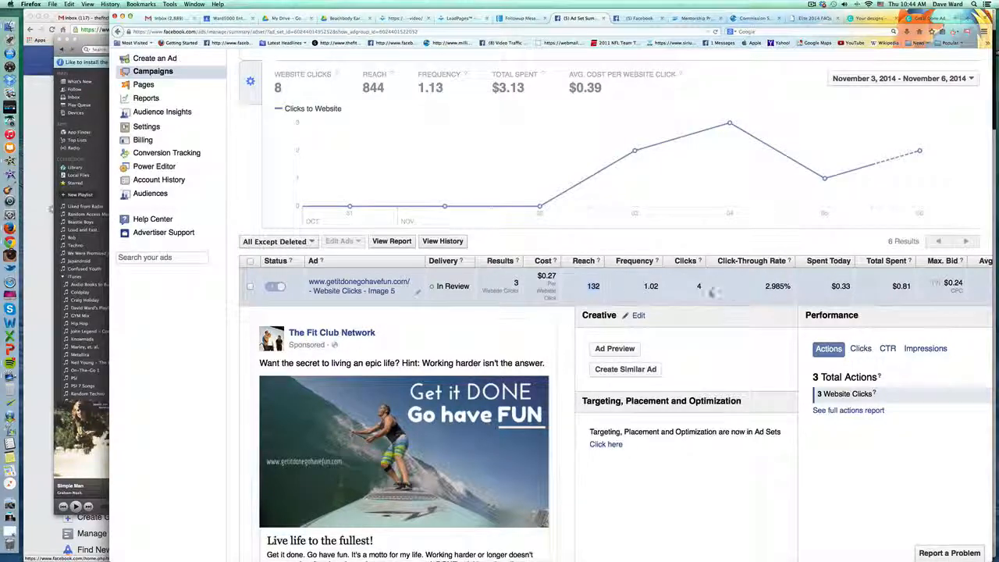
click(768, 287)
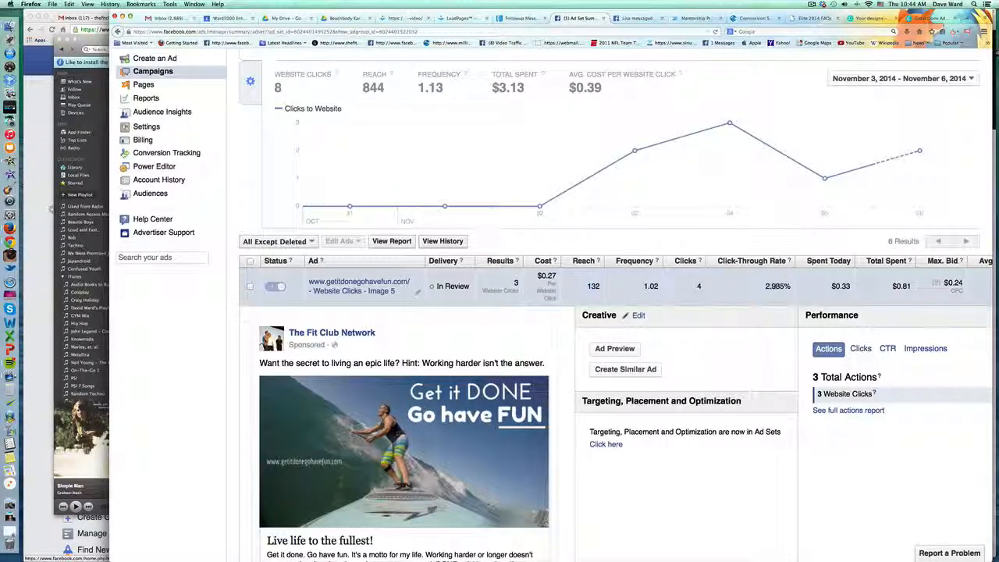
click(335, 287)
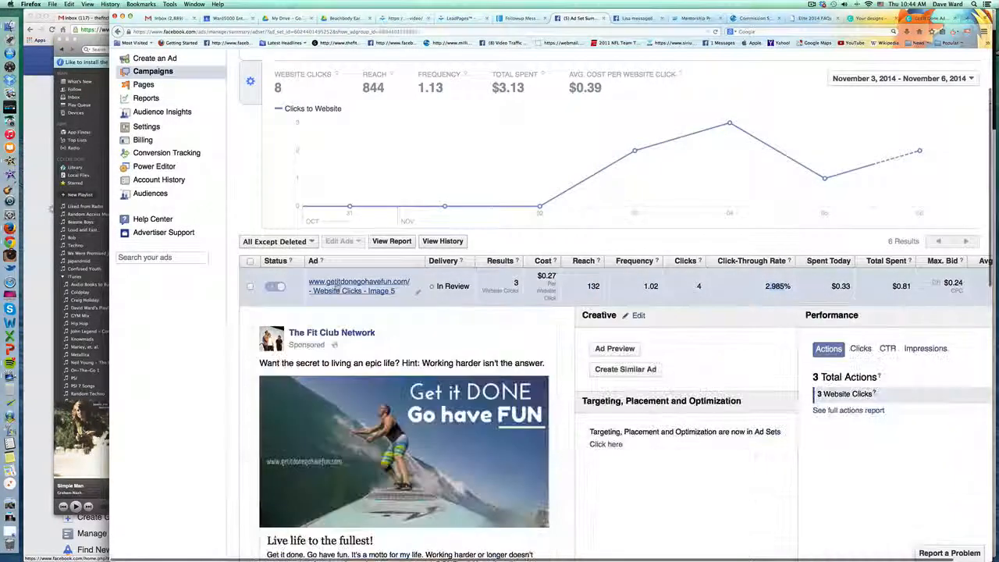
scroll(546, 312, down, 2)
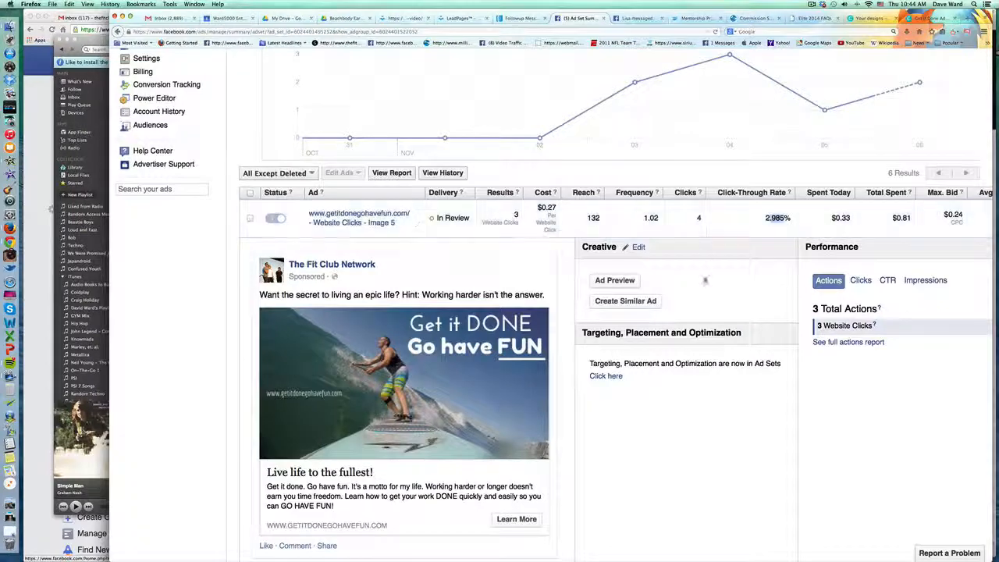
scroll(707, 287, down, 1)
scroll(707, 291, down, 3)
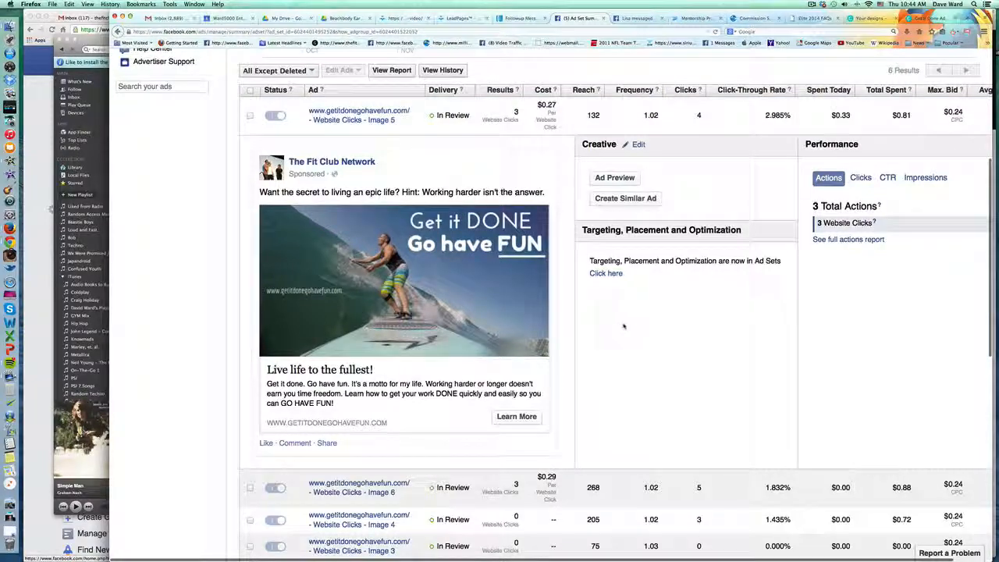
scroll(620, 326, down, 5)
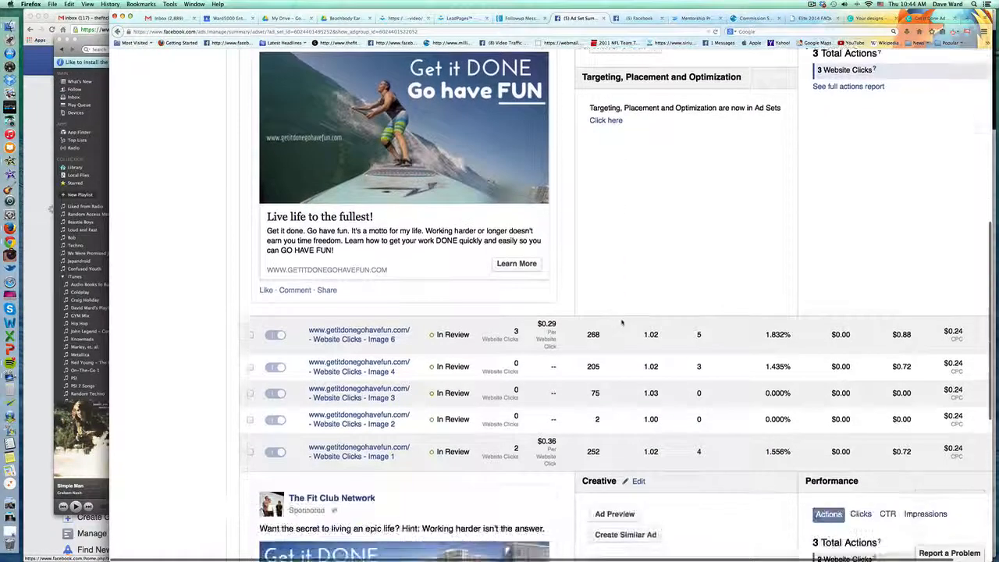
scroll(518, 340, up, 10)
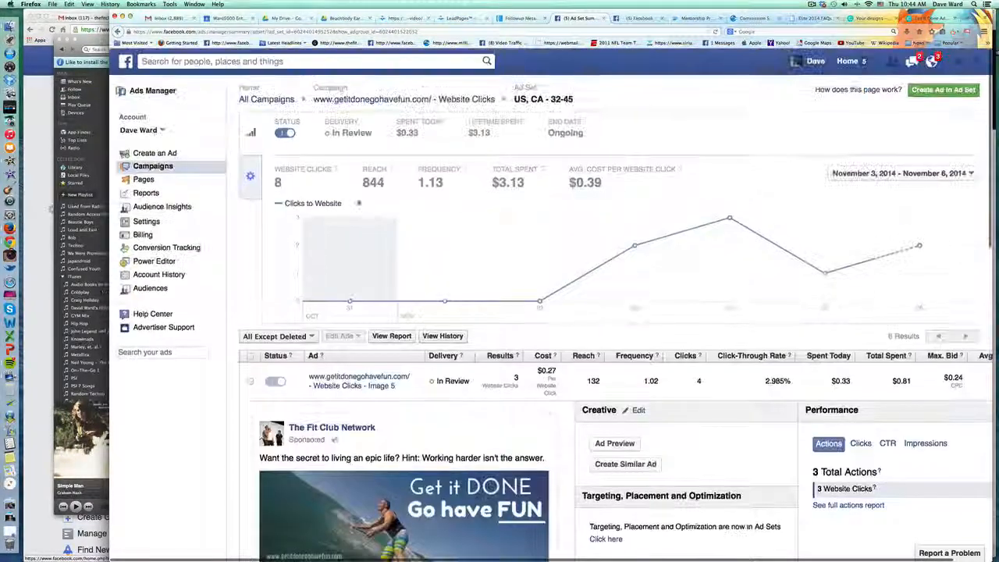
scroll(598, 299, down, 8)
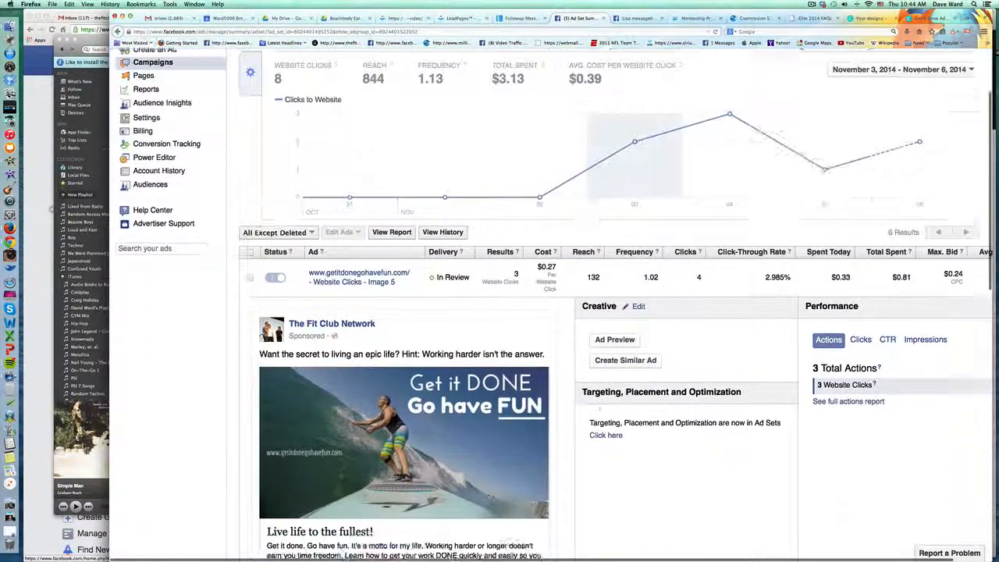
scroll(597, 300, down, 5)
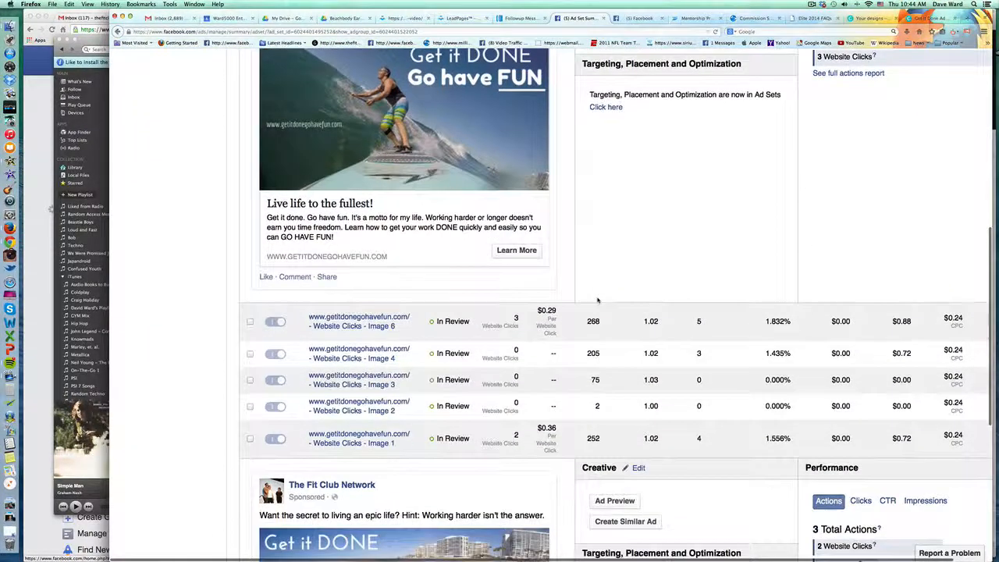
Expand the Image 6 ad and examine its creative and performance actions
click(582, 324)
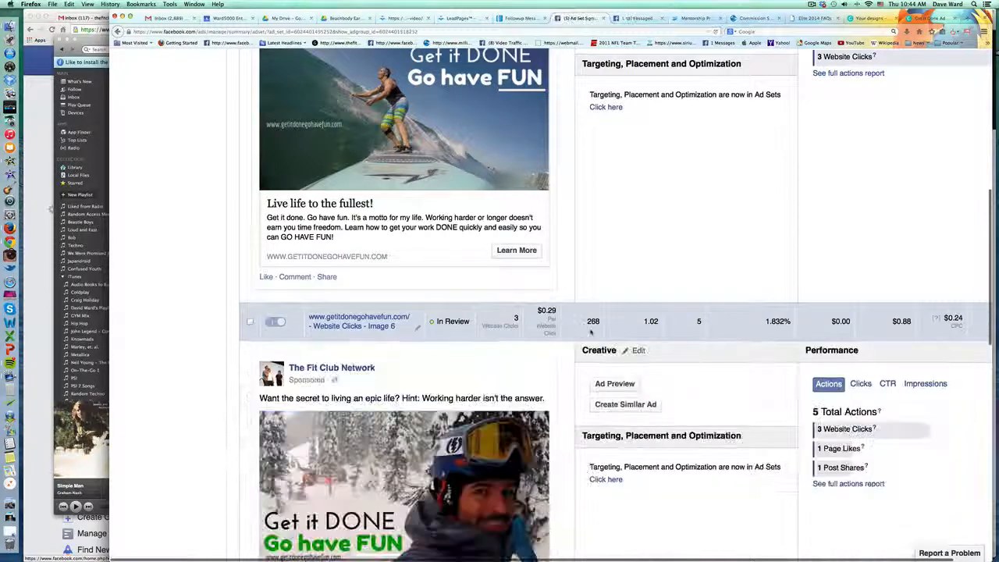
scroll(582, 325, down, 2)
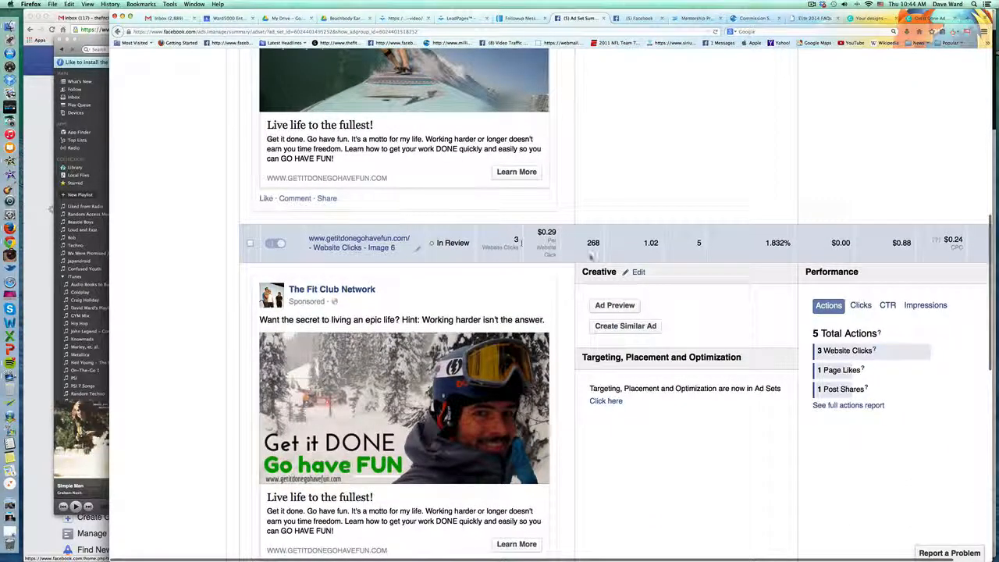
scroll(593, 259, down, 3)
scroll(593, 259, down, 3)
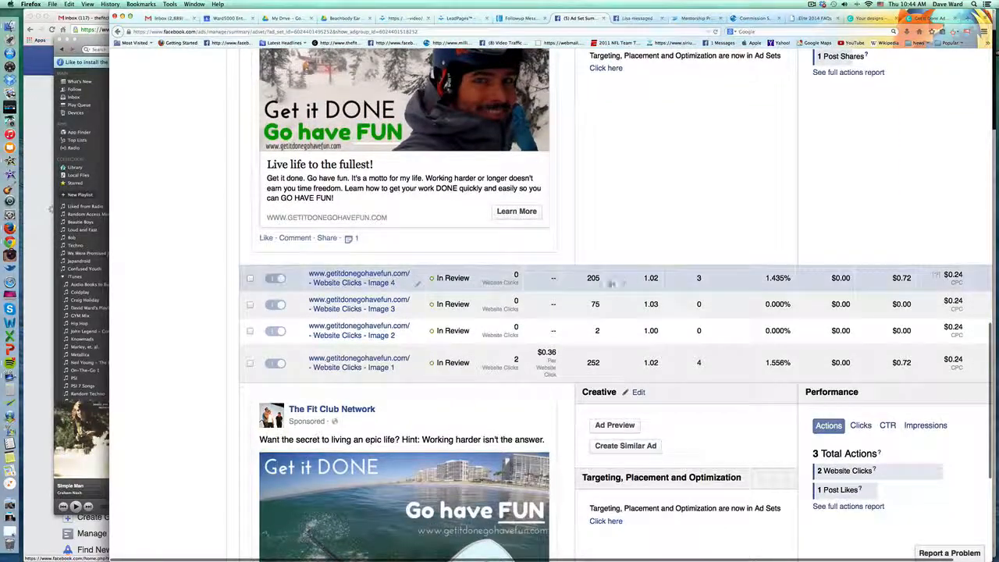
Expand the Image 2 ad and examine its creative, reach and total spend
click(568, 334)
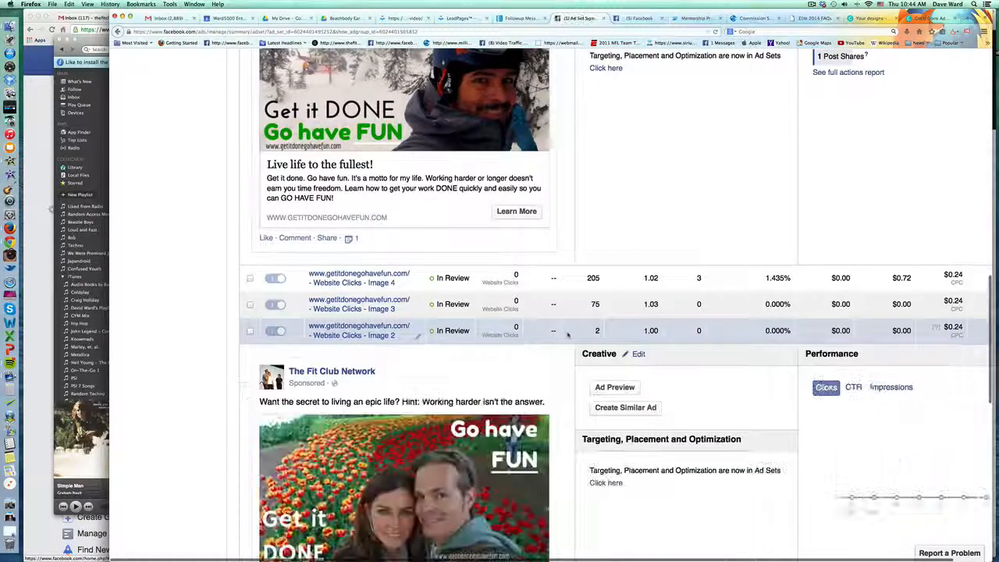
scroll(567, 334, down, 2)
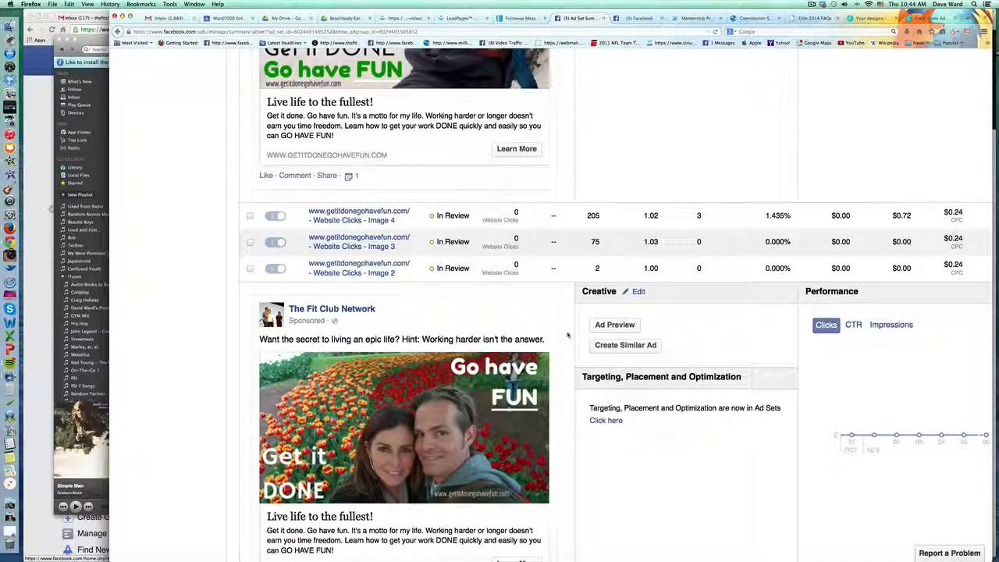
scroll(568, 334, down, 2)
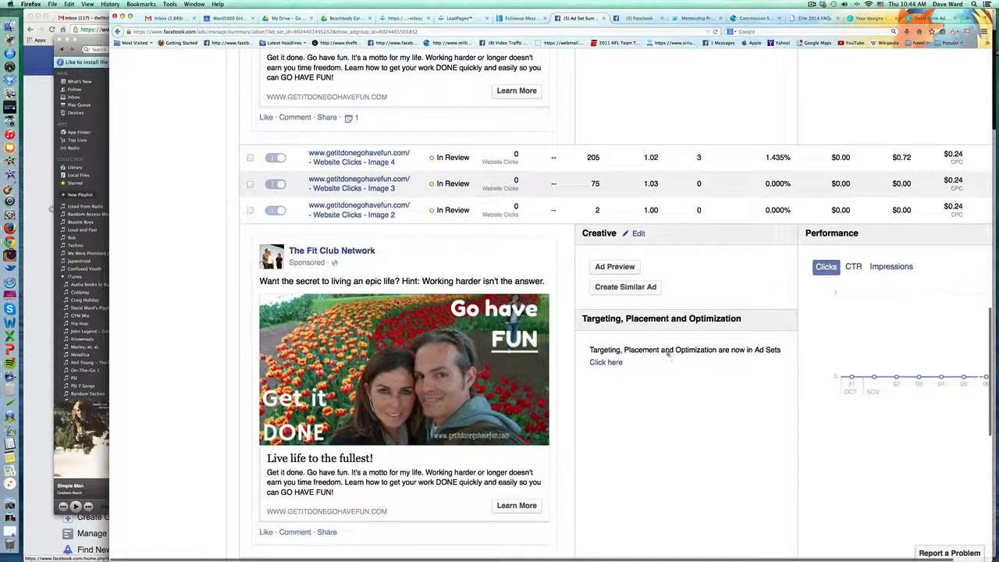
scroll(566, 351, down, 5)
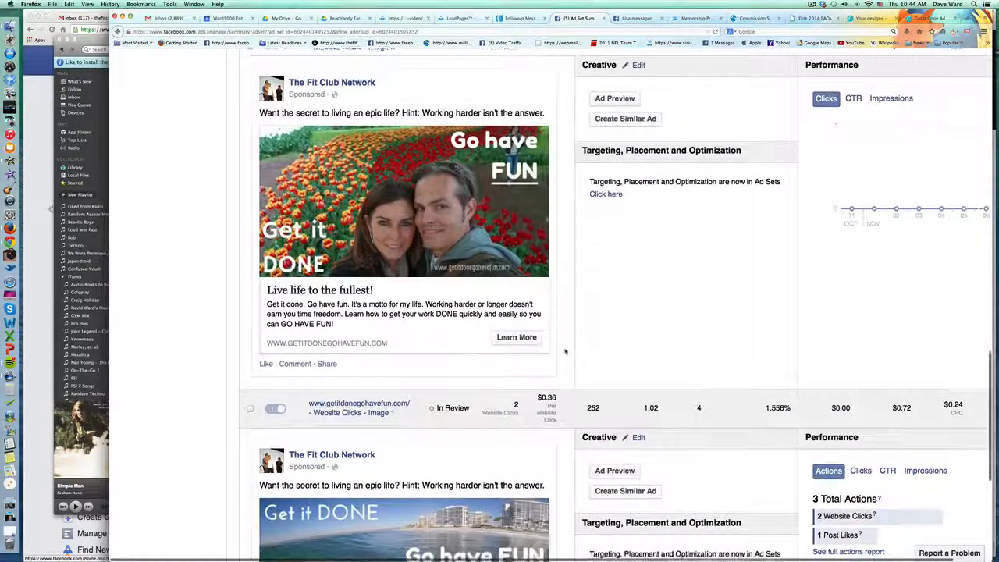
scroll(565, 352, up, 4)
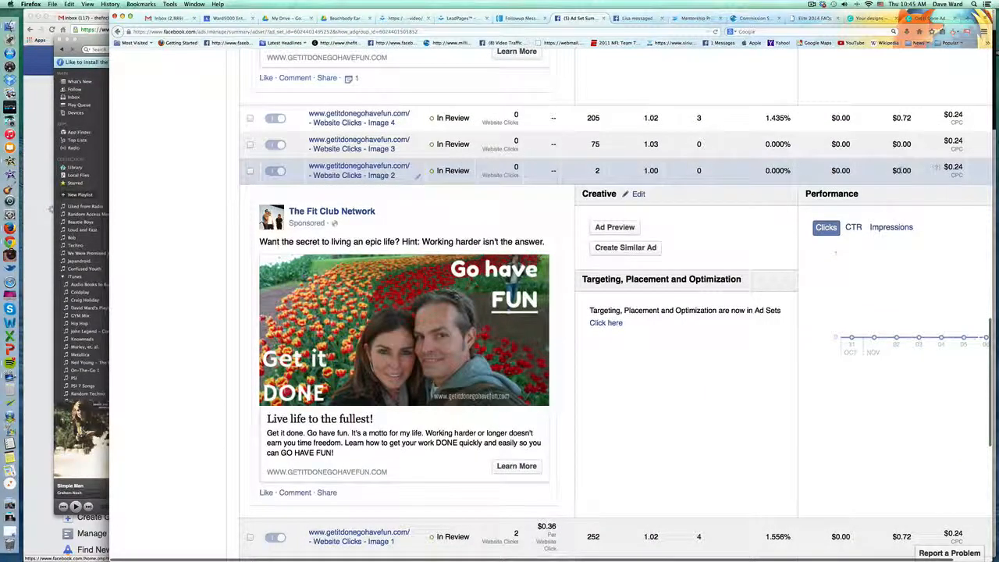
Collapse the Image 2 ad's details and examine the Image 1 ad's creative and performance
click(568, 536)
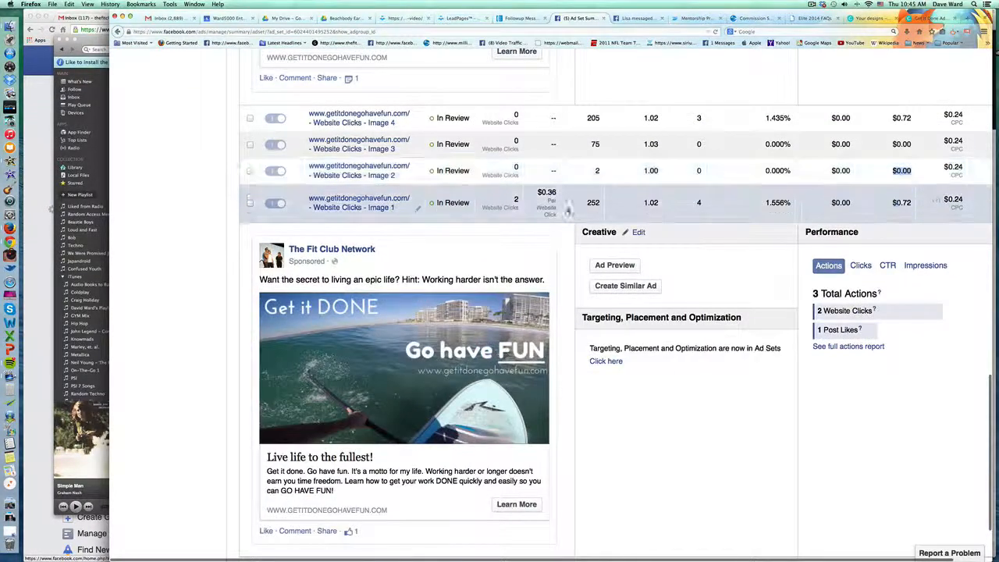
scroll(568, 204, down, 2)
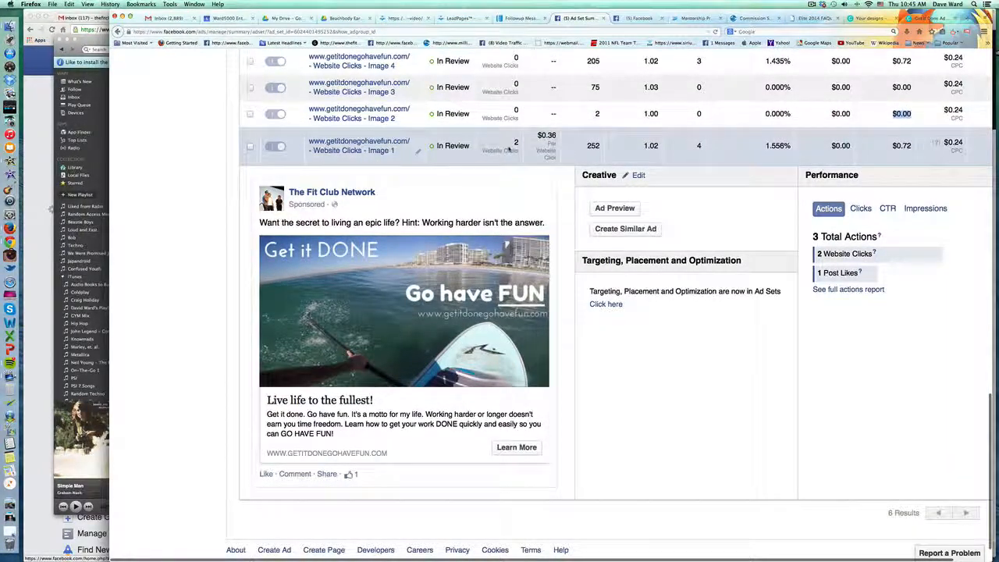
scroll(625, 188, up, 5)
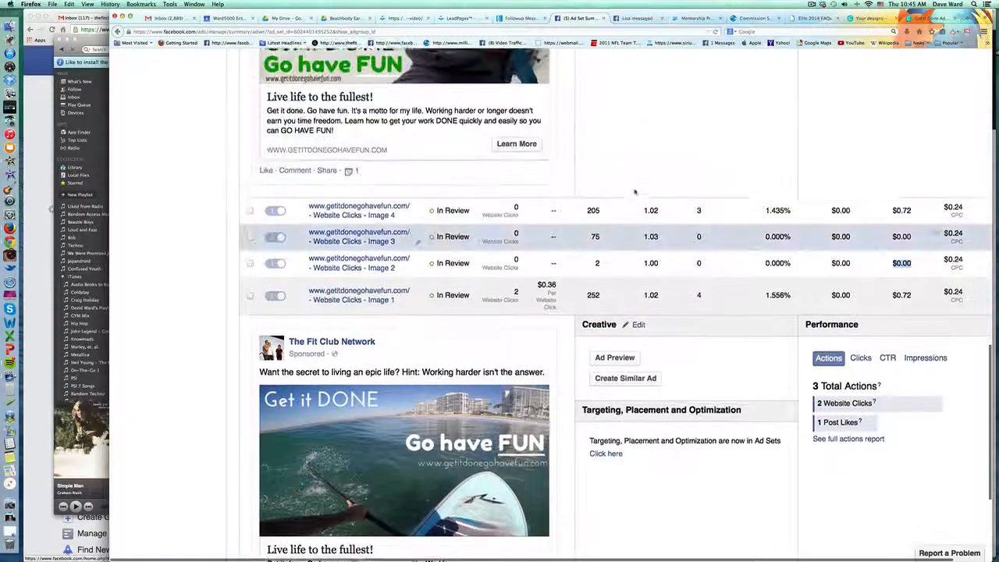
Collapse the expanded details of the Image 5 and Image 6 ads so the ad results can be compared
scroll(634, 191, up, 10)
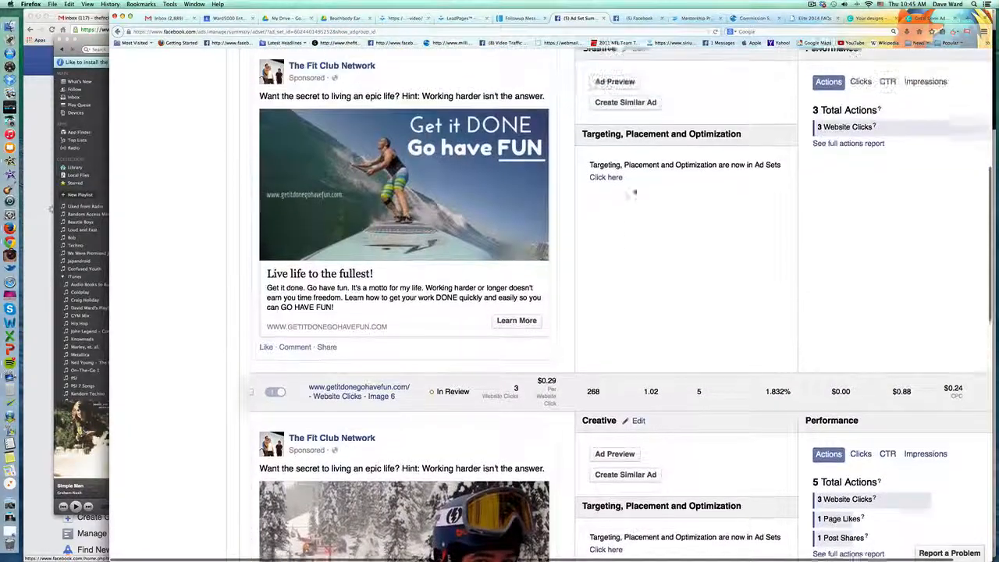
scroll(632, 187, up, 1)
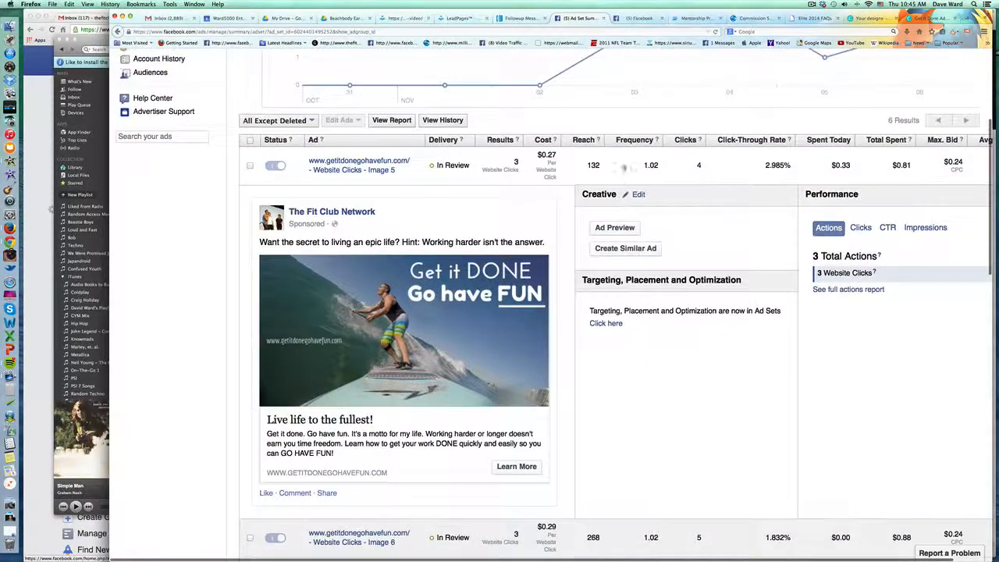
click(627, 165)
click(635, 214)
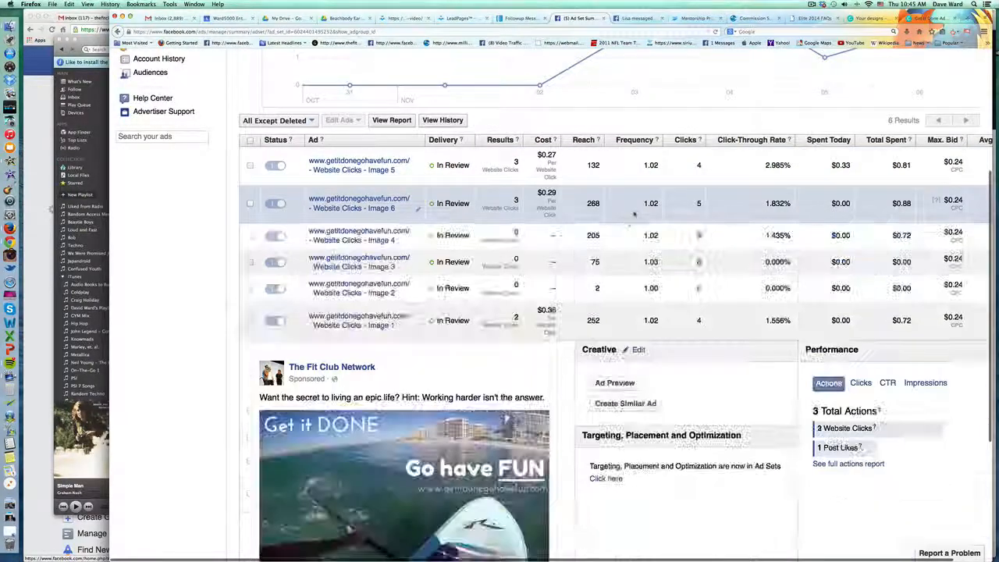
Collapse the expanded details of the Image 1 ad and return to the ad set's summary
click(577, 324)
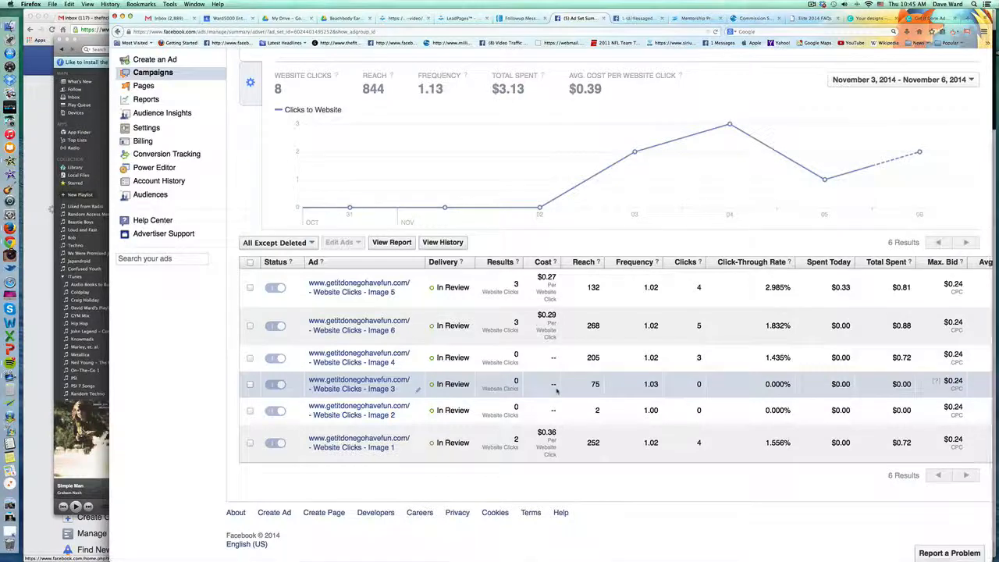
scroll(556, 390, up, 3)
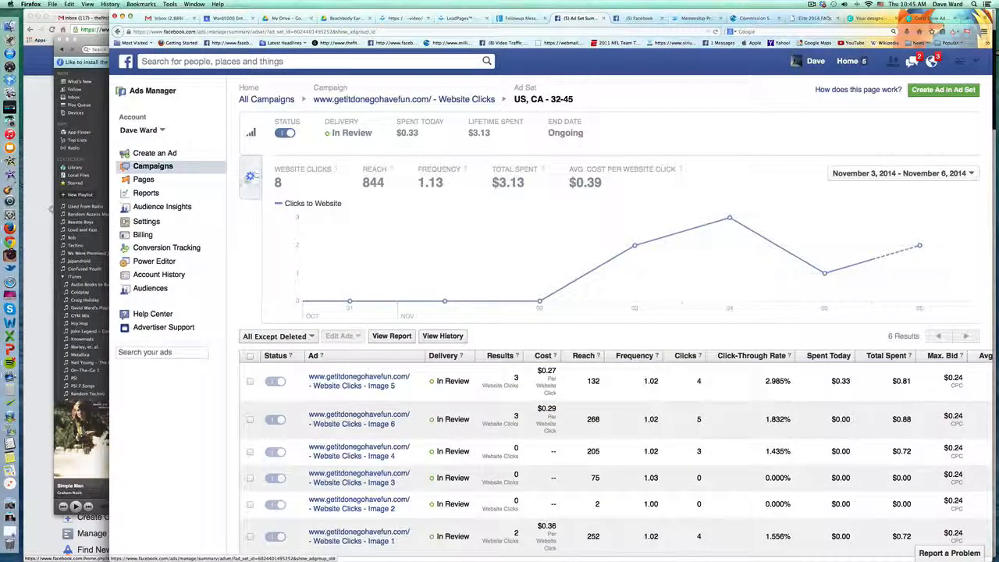
Set the ad set's manual maximum bid per click to $0.26 USD and save the pricing change
click(249, 176)
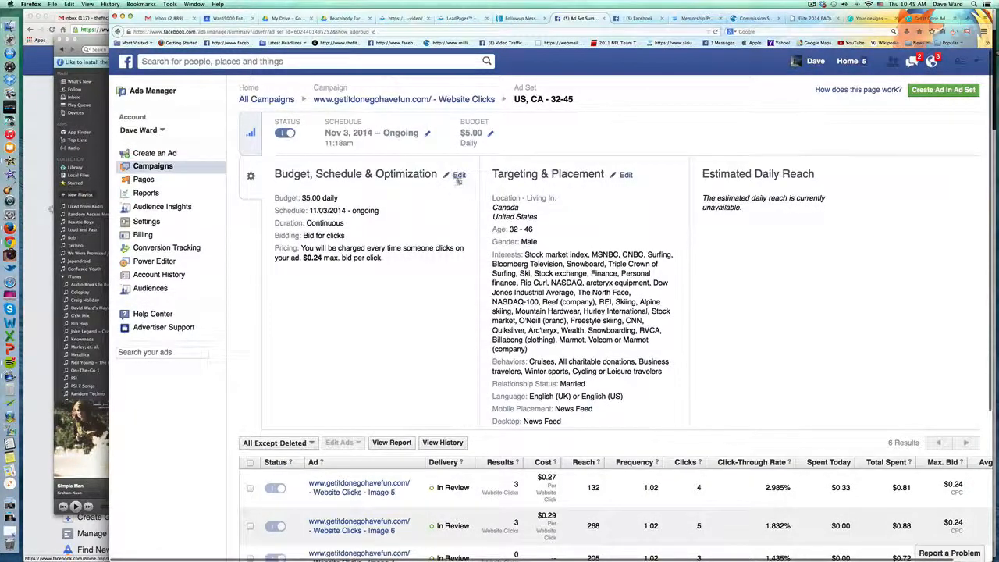
click(459, 175)
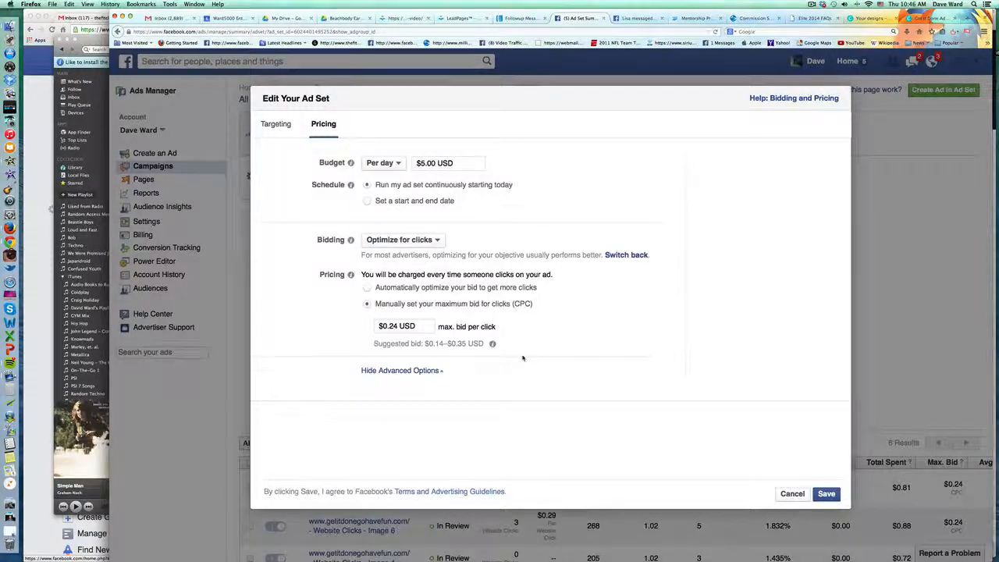
click(397, 326)
key(BackSpace)
key(BackSpace)
text(26)
click(827, 494)
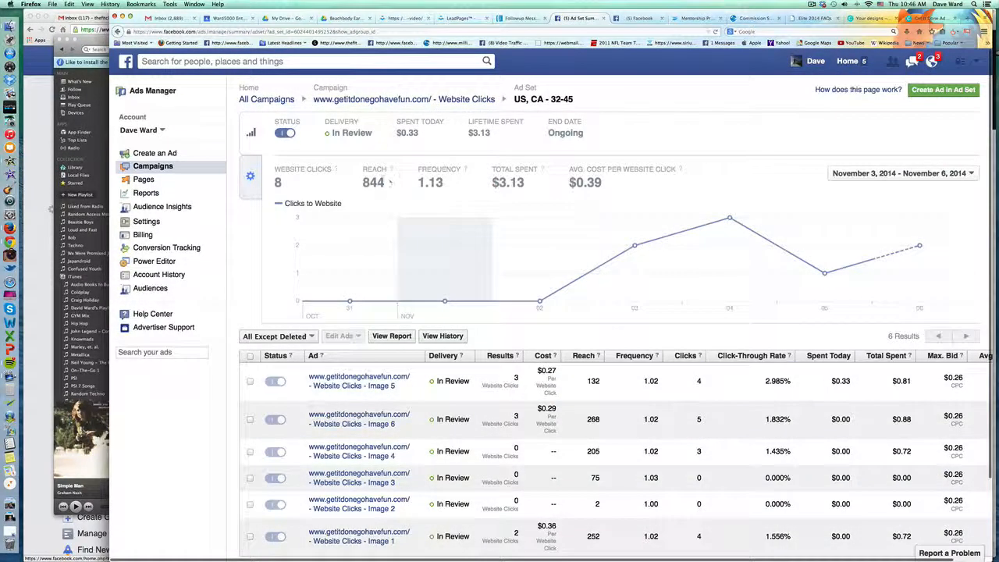
Examine the ad set's overall reach and total spent figures, highlighting each value in the summary
drag(387, 184, 362, 184)
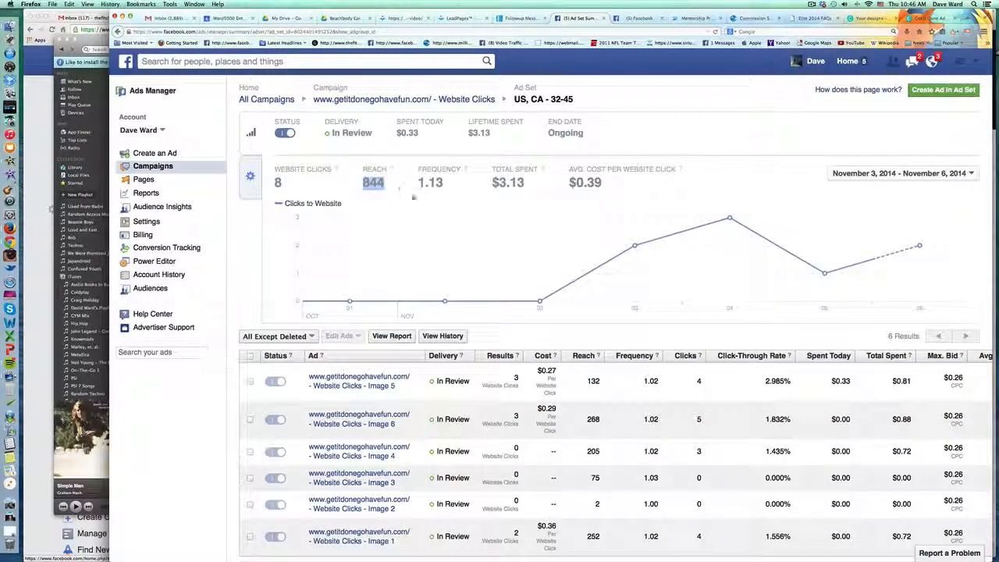
click(470, 192)
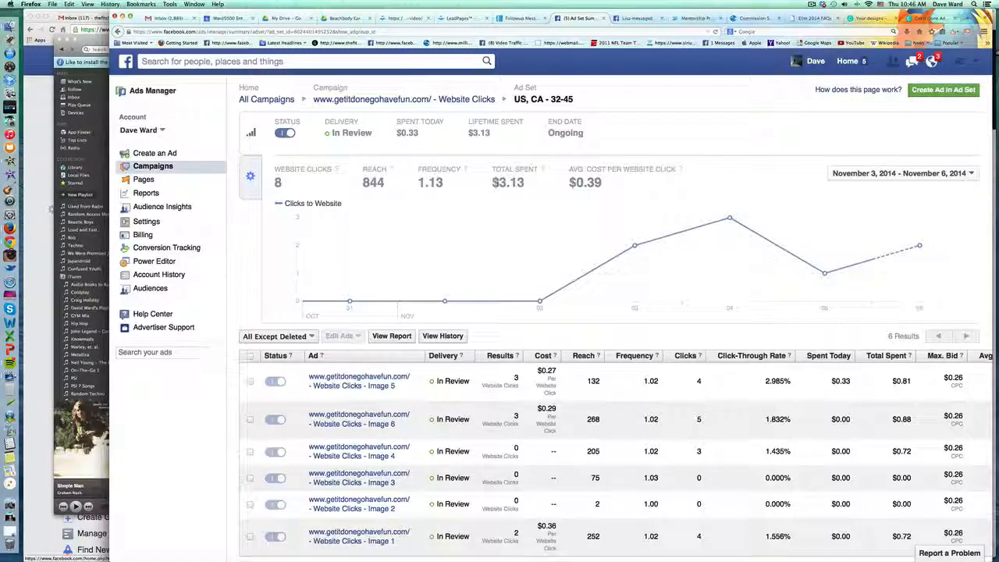
double_click(509, 182)
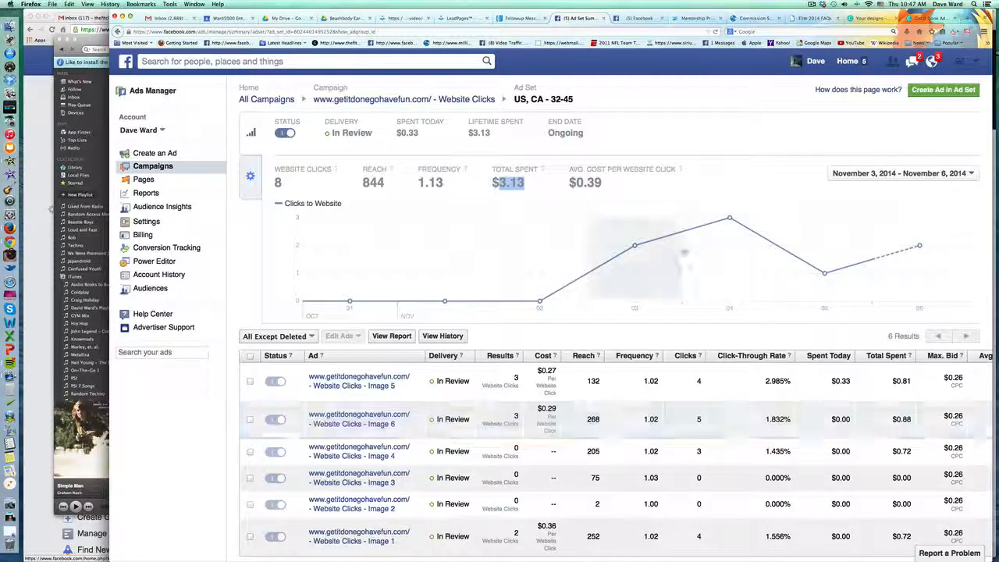
click(814, 5)
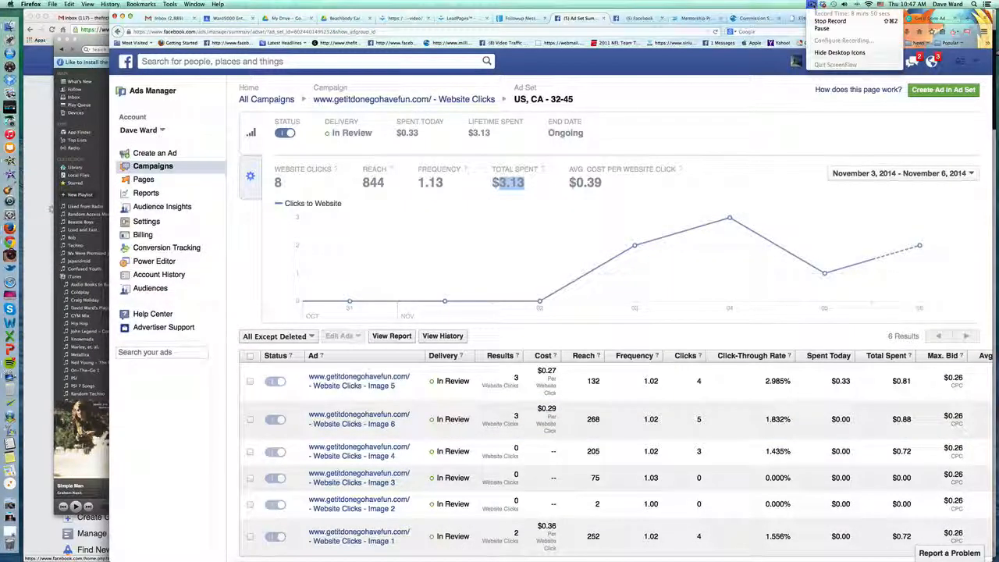